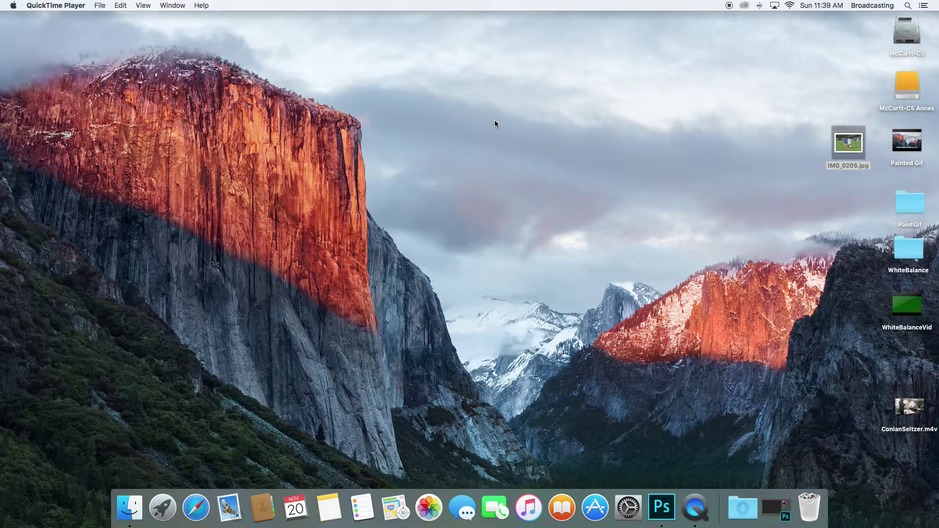
- Open the Annex drive from the desktop and show the contents of its GraphicRiverActions folder
double_click(906, 85)
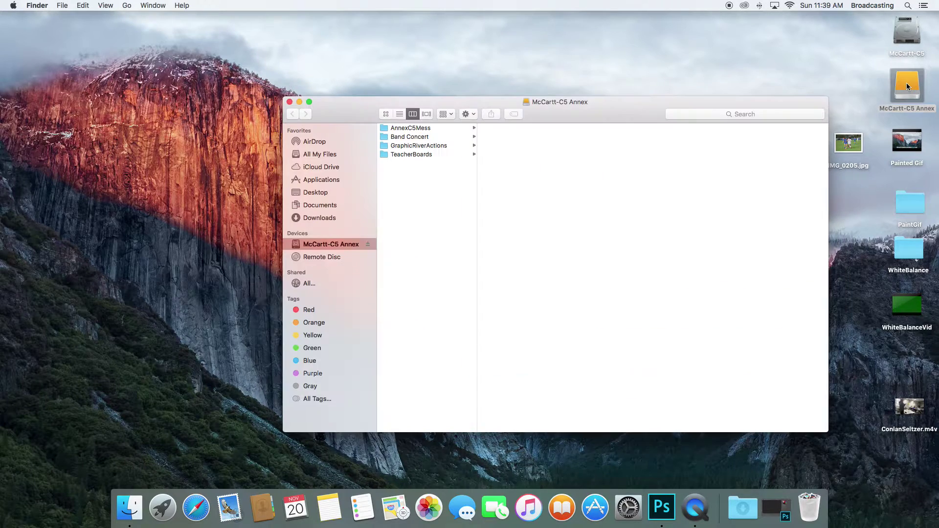
drag(364, 104, 262, 72)
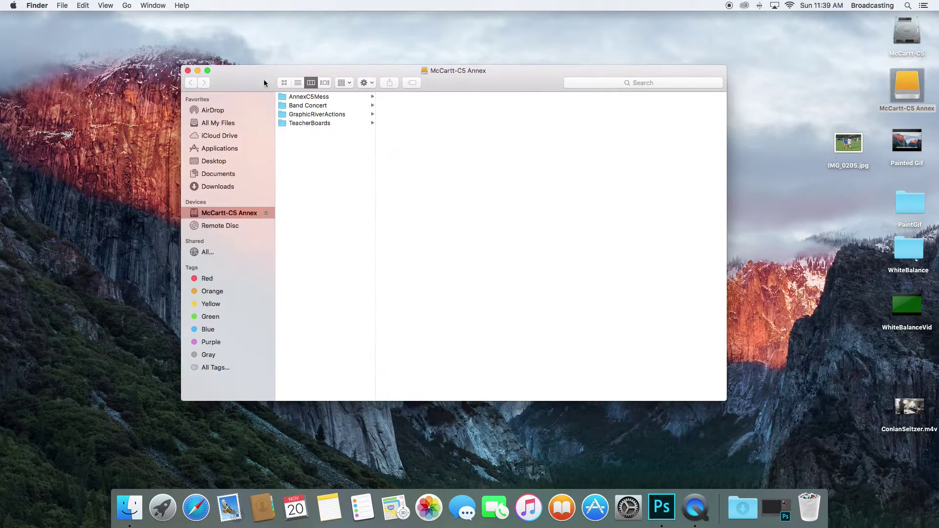
click(308, 116)
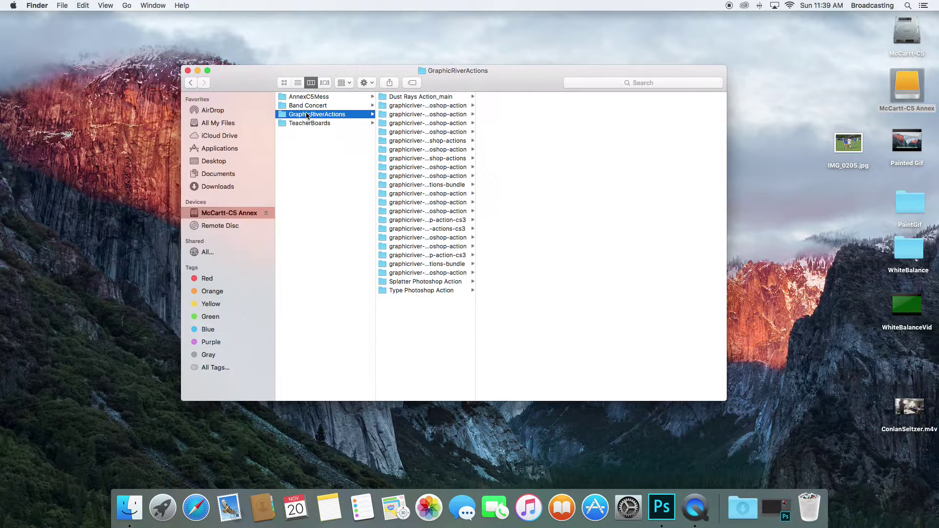
click(298, 83)
key(cmd+1)
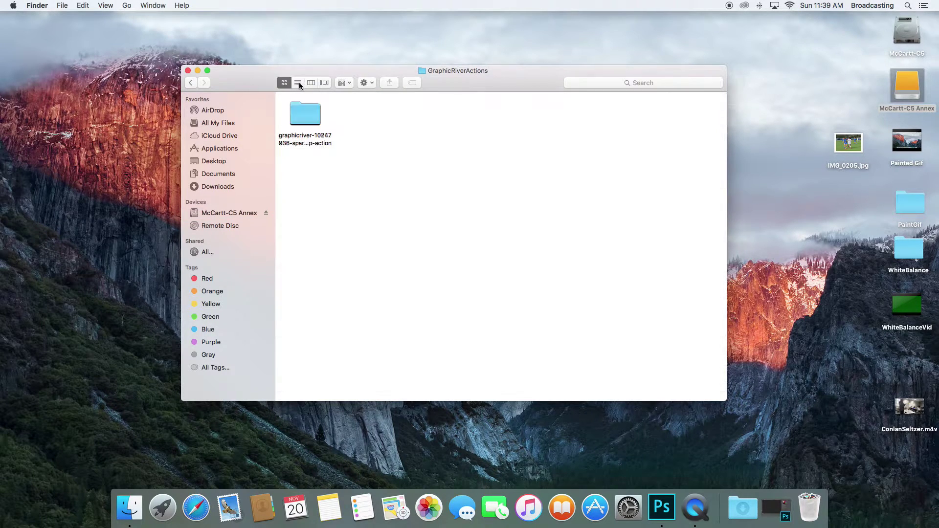
click(306, 115)
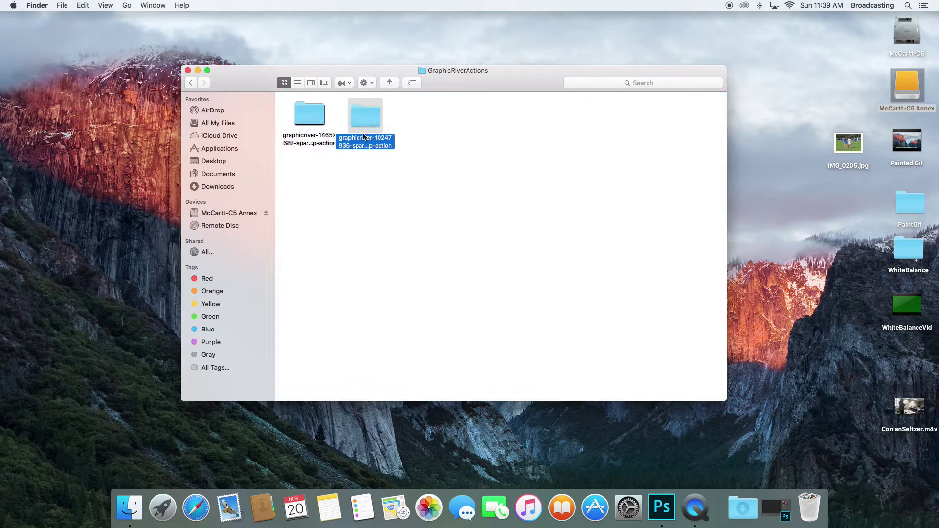
click(310, 82)
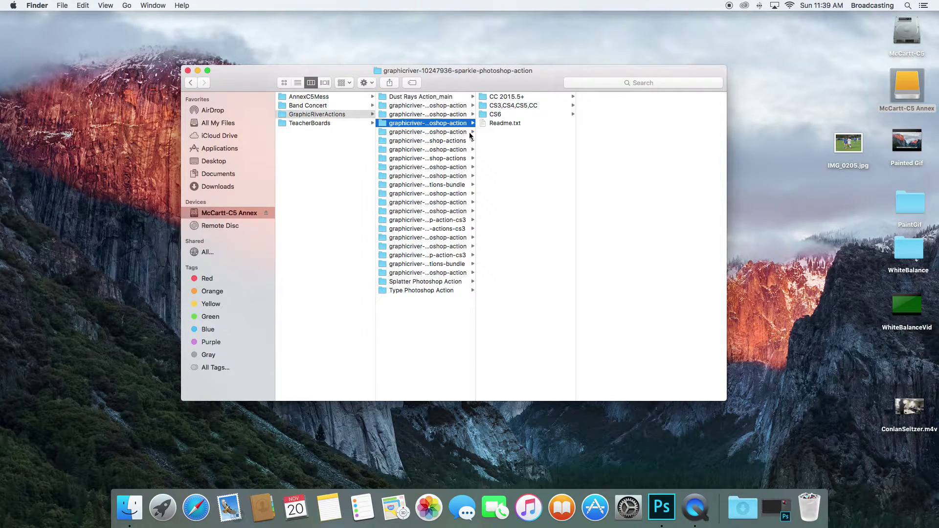
- Widen the action folder column and enlarge the file window so the full folder names fit
drag(466, 89, 389, 52)
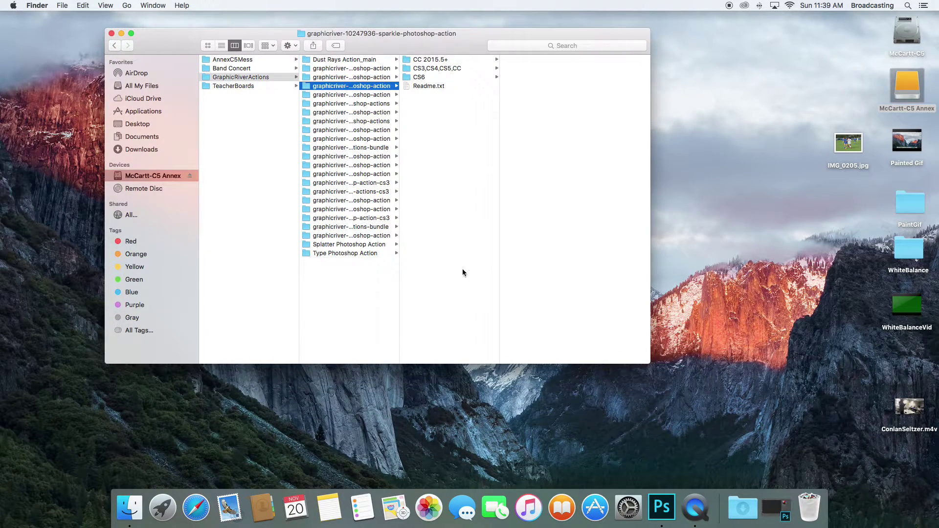
drag(400, 280, 525, 278)
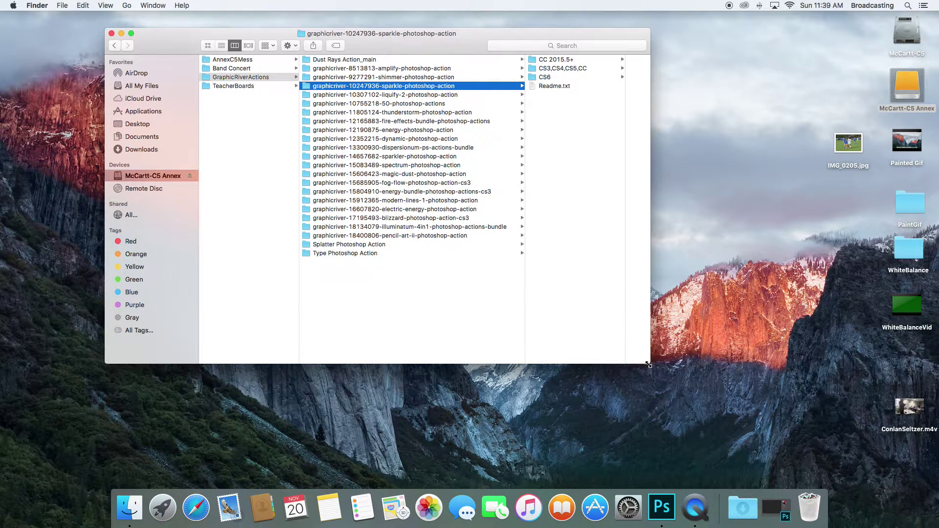
drag(648, 364, 762, 386)
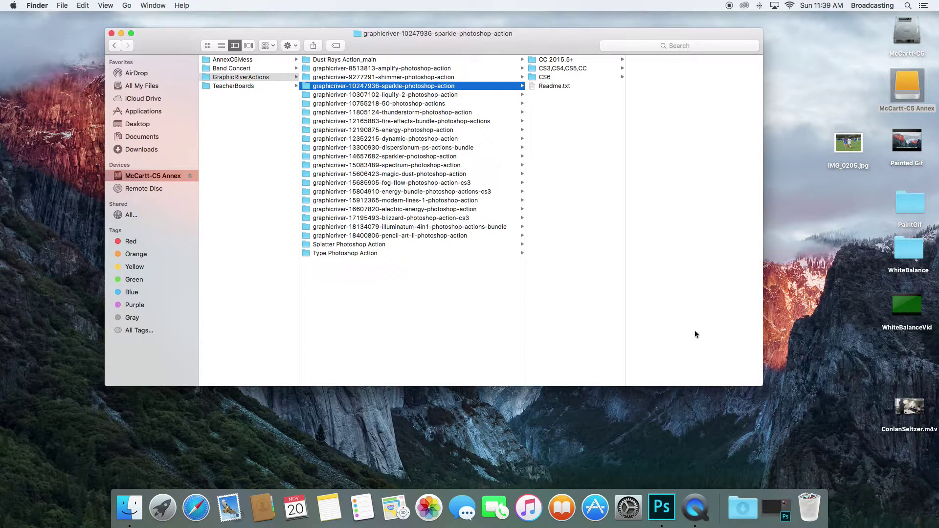
- Look through the 50 Photoshop actions, Dust Rays, amplify and shimmer folders, including shimmer's CC 2015.5 subfolder
click(408, 105)
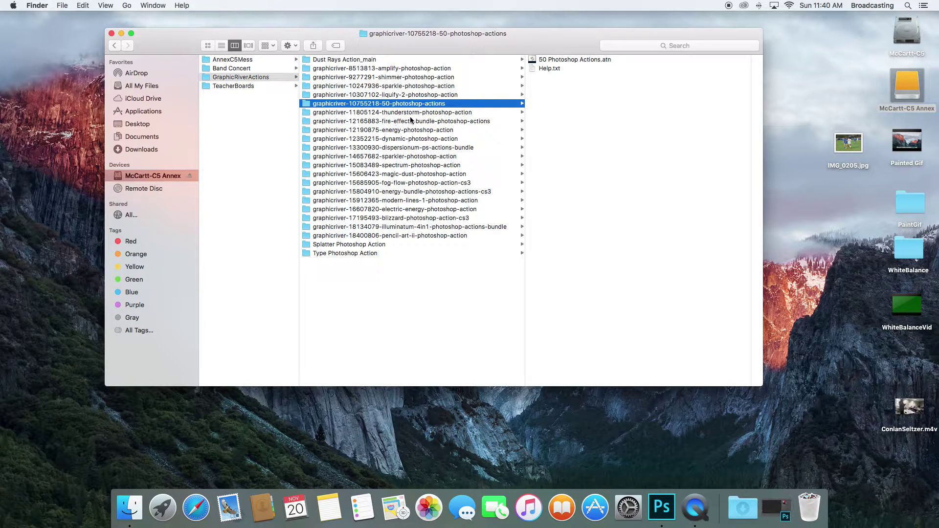
click(367, 60)
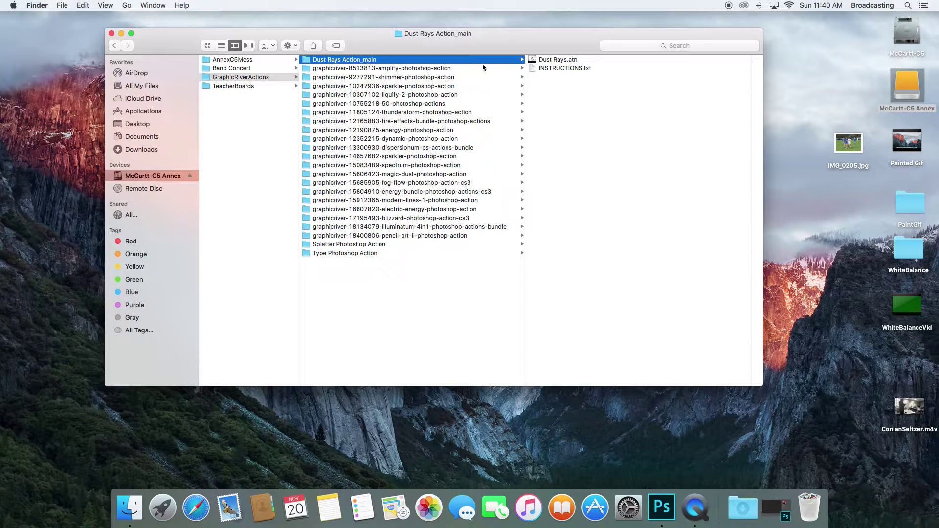
click(440, 71)
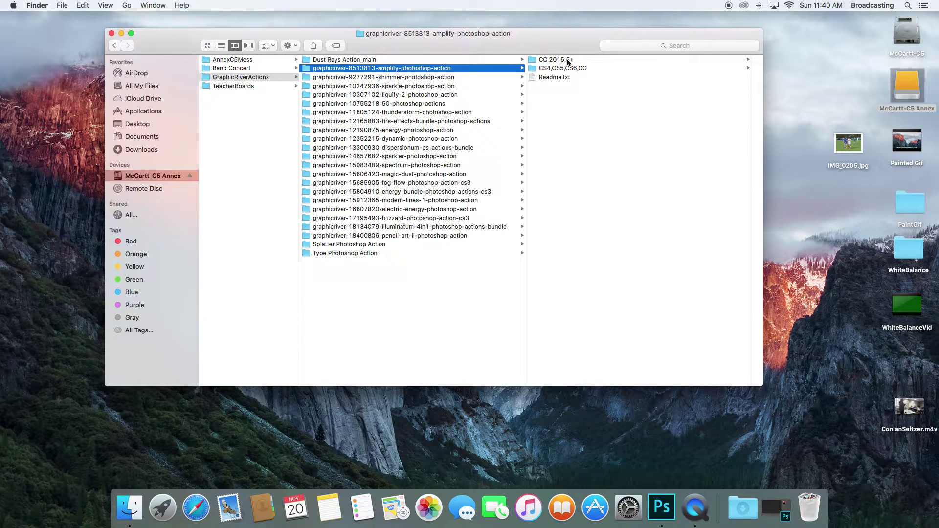
click(444, 77)
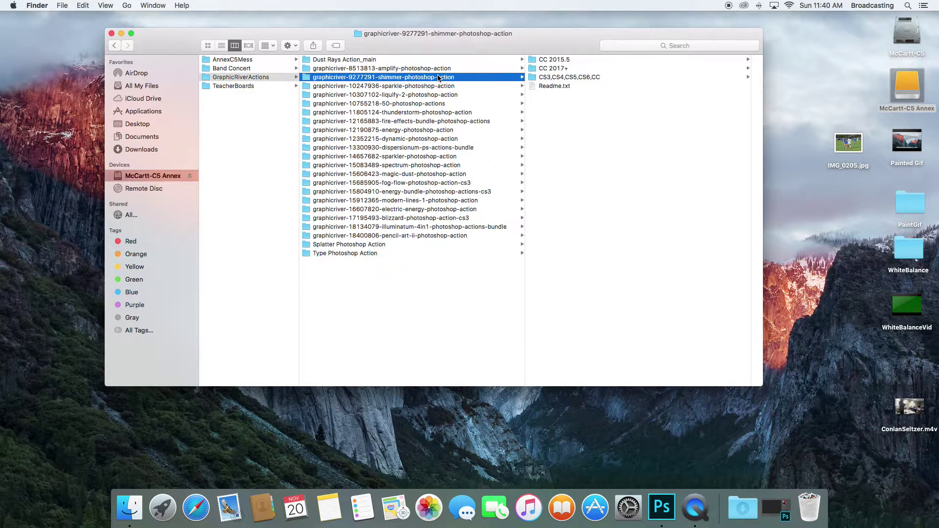
click(551, 61)
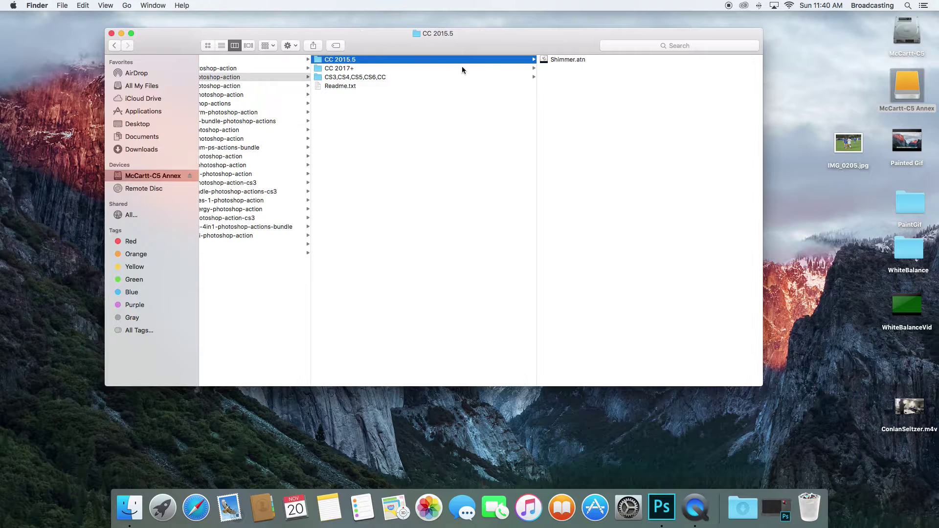
- Enlarge the file window further and browse past the sparkle and liquify-2 folders to open the thunderstorm-photoshop-action folder
scroll(276, 95, left, 1)
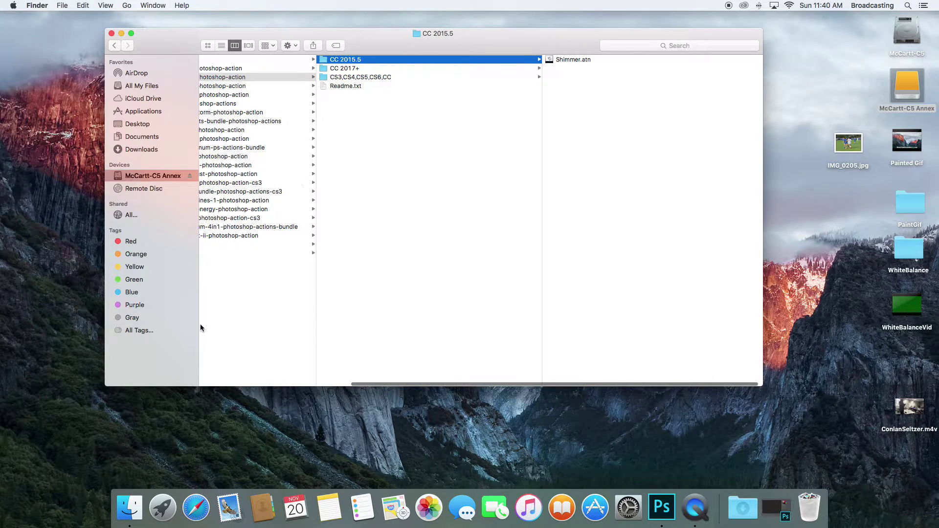
drag(174, 48, 114, 40)
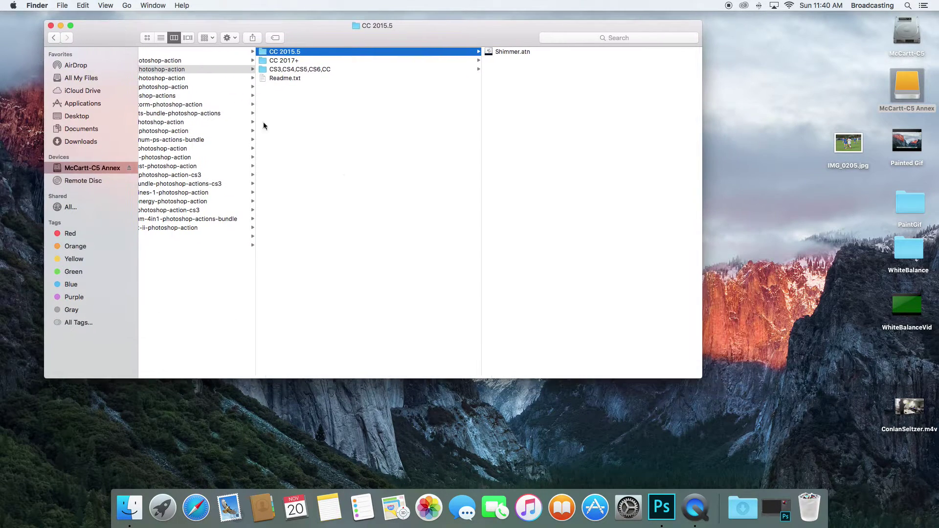
drag(697, 376, 841, 385)
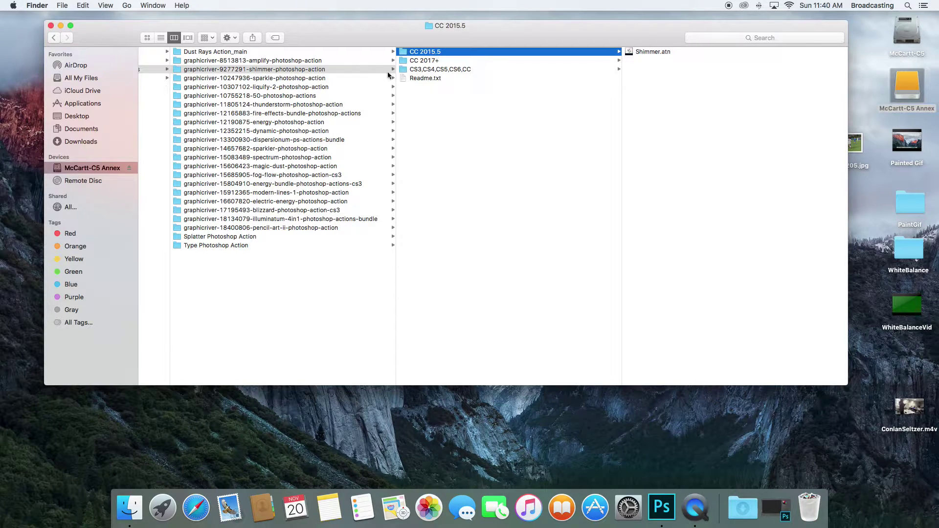
click(295, 79)
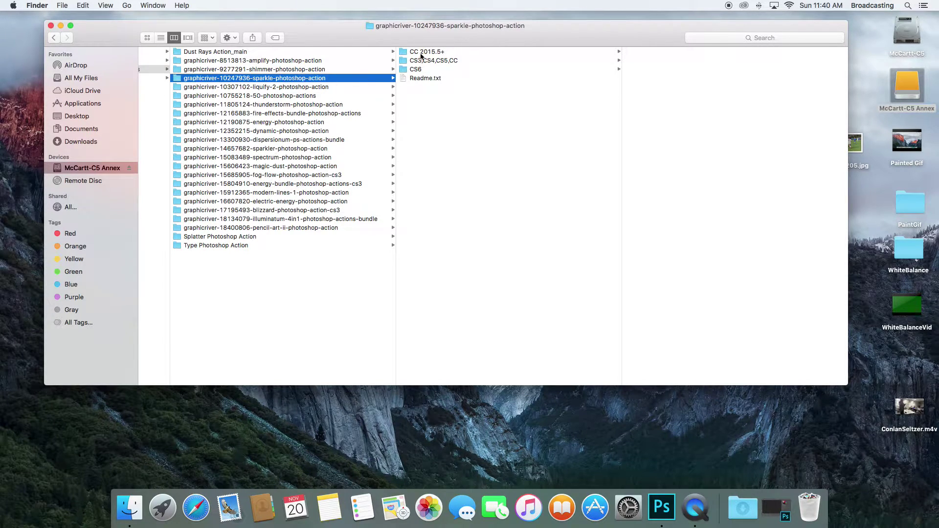
click(294, 87)
click(290, 105)
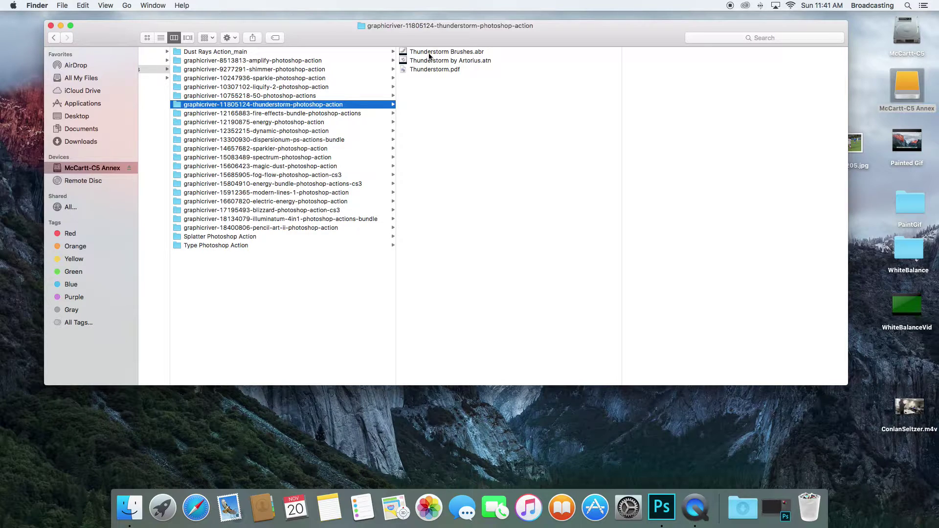
- Load Thunderstorm Brushes.abr and the Thunderstorm .atn actions file into Photoshop
double_click(457, 51)
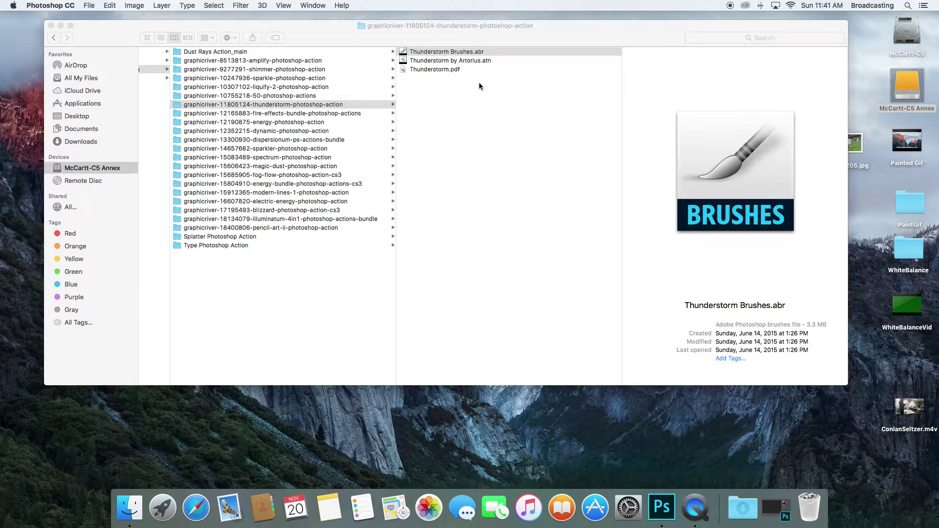
click(471, 62)
click(448, 61)
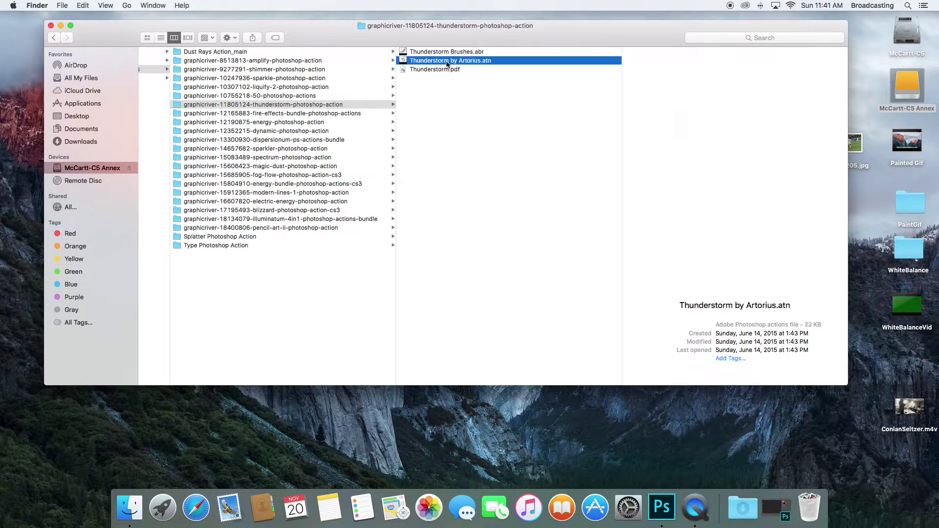
double_click(454, 60)
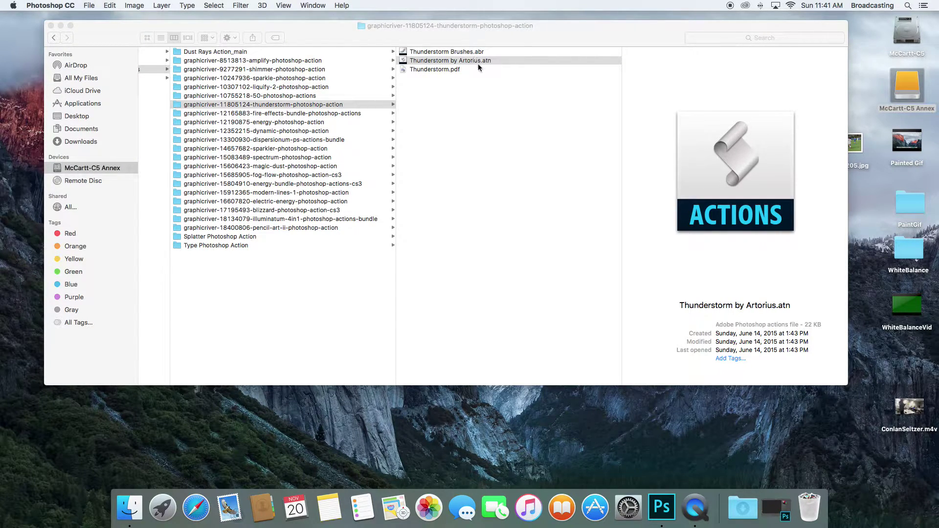
- Preview Thunderstorm.pdf to read the instructions for preparing an image and running the action
click(417, 69)
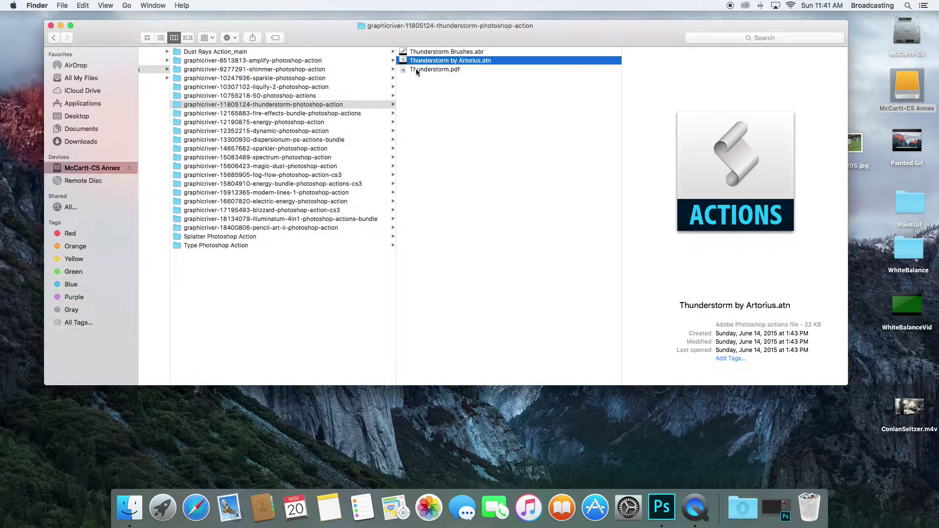
click(432, 70)
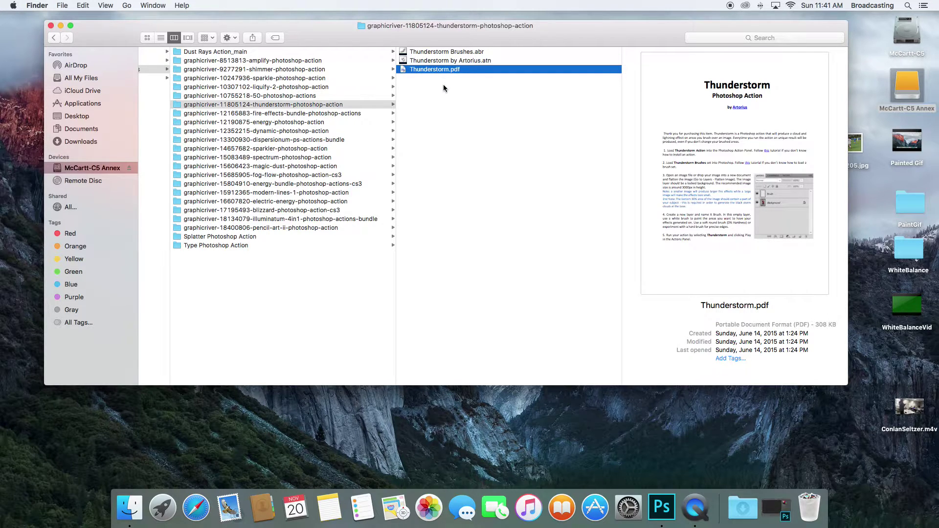
key(space)
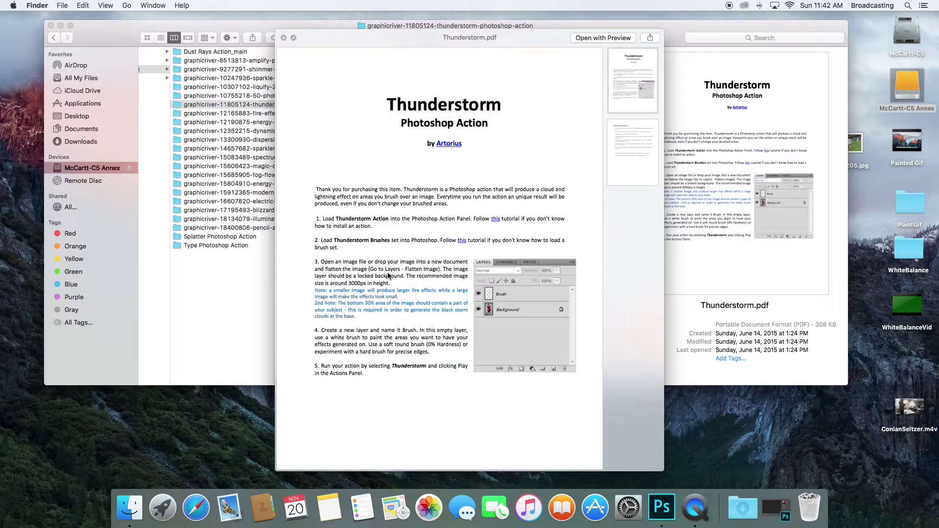
- Switch to Photoshop and open the desktop image IMG_0205.jpg in it
click(661, 508)
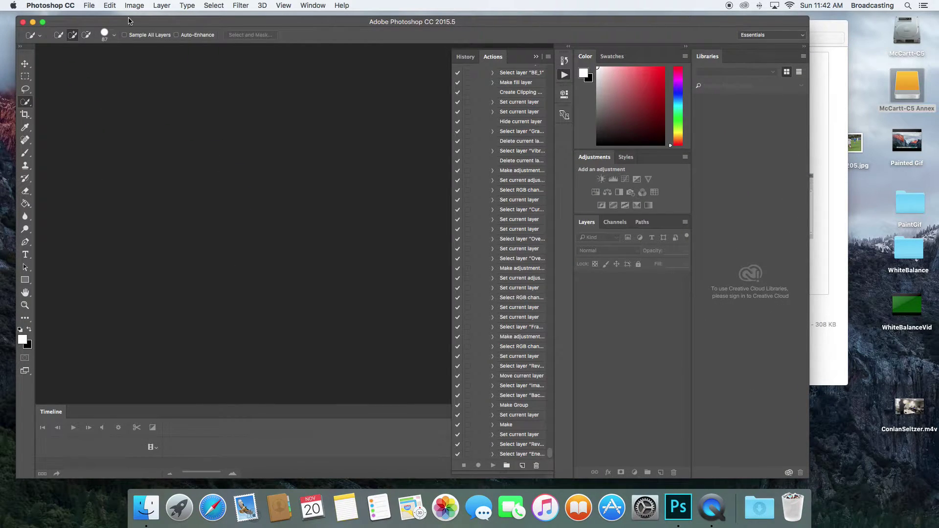
drag(853, 143, 354, 188)
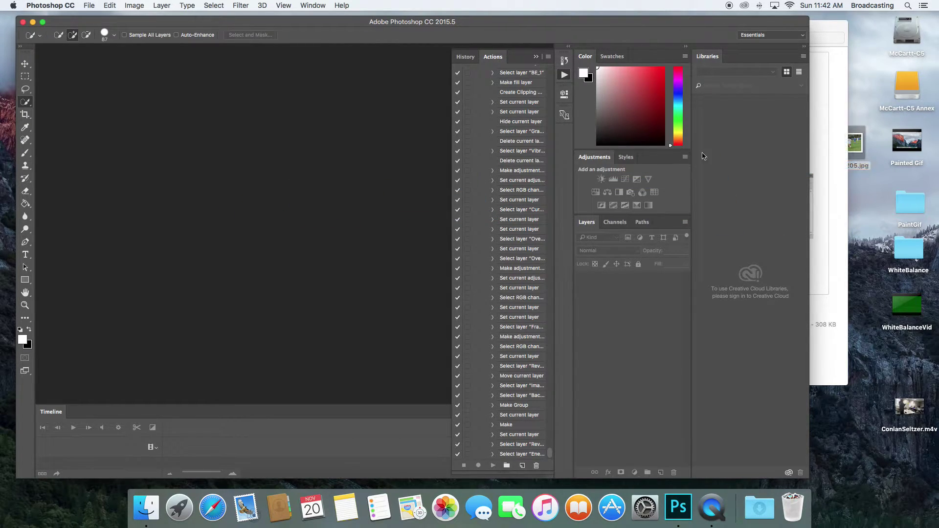
drag(854, 142, 680, 510)
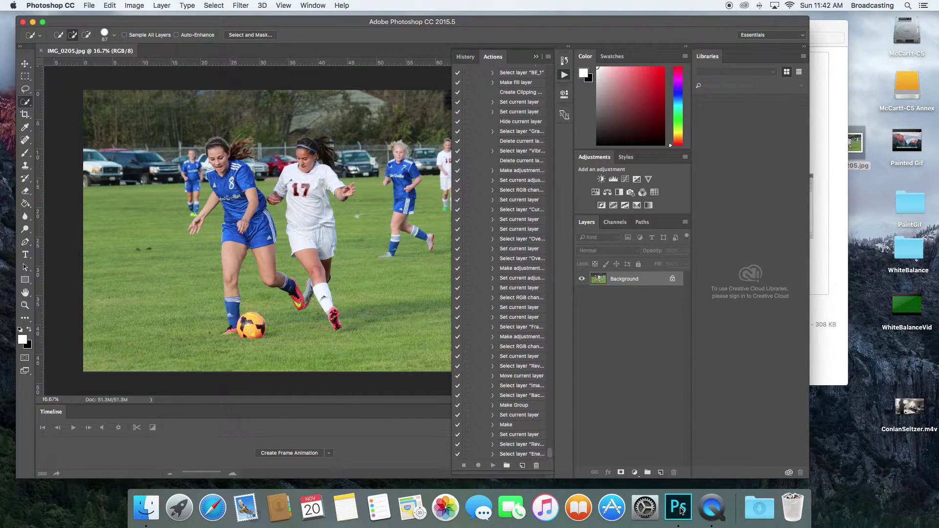
mouse_move(300, 21)
mouse_down()
mouse_move(310, 20)
mouse_move(301, 21)
mouse_up()
- Convert the soccer photo's Background into a regular layer and flatten the image back to a locked background
click(162, 5)
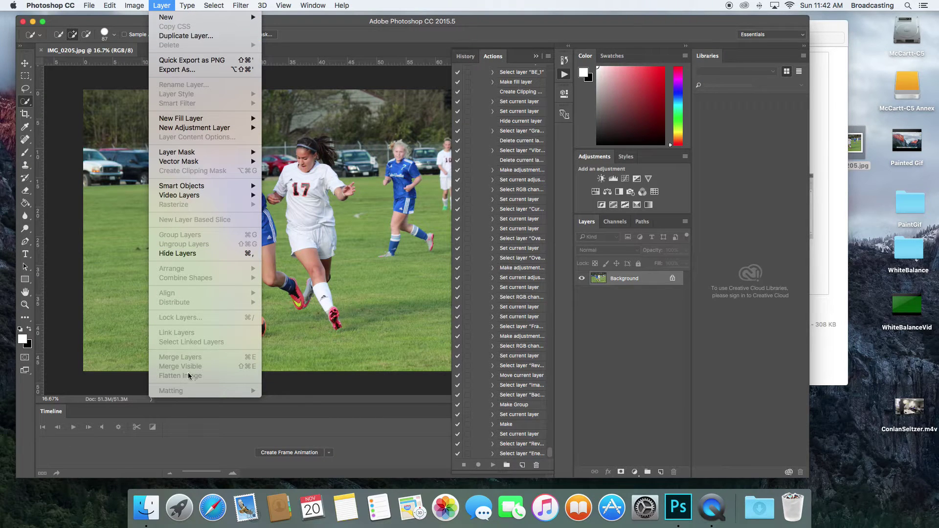
click(164, 6)
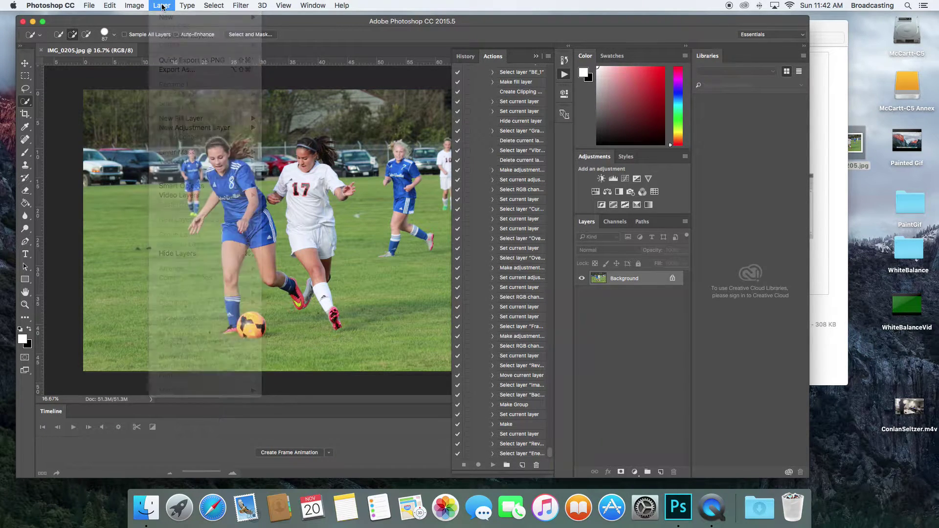
double_click(619, 280)
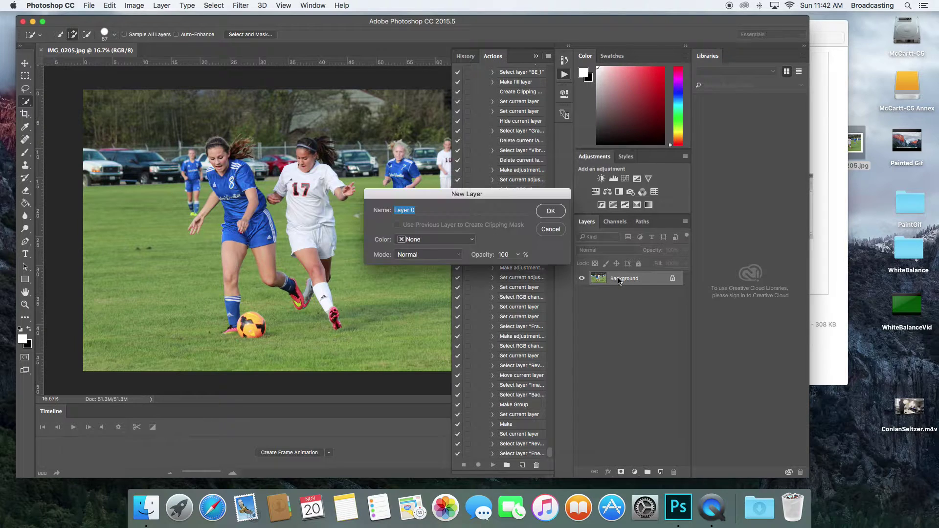
click(559, 216)
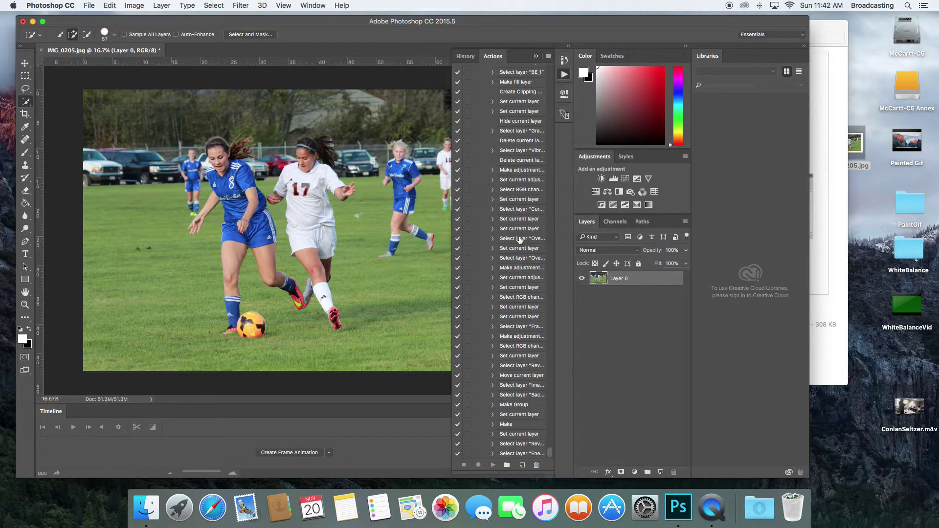
click(161, 5)
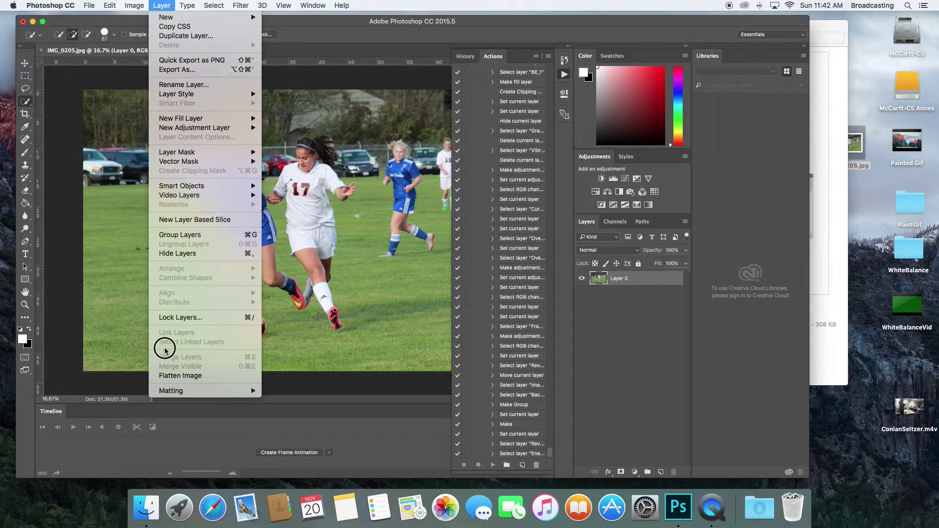
click(169, 376)
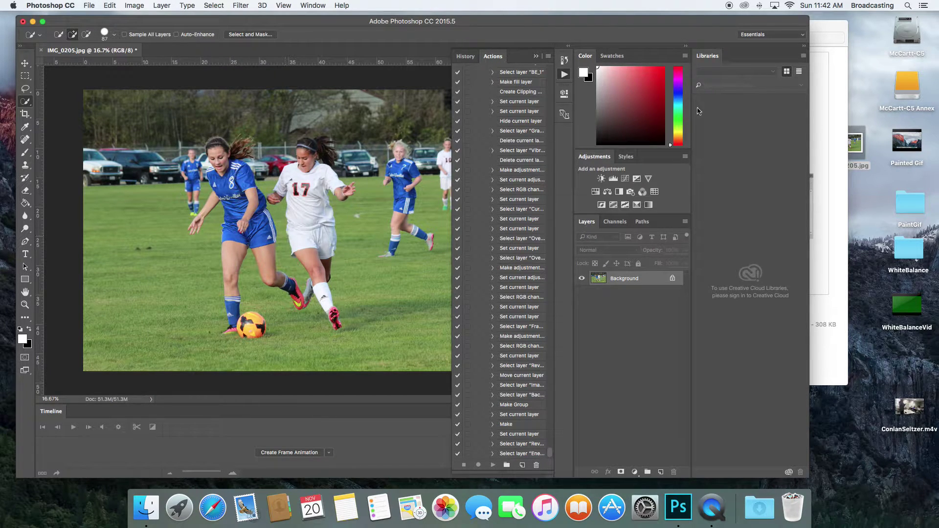
- Switch back to Finder and check the image preparation instructions in the Thunderstorm.pdf preview
click(823, 25)
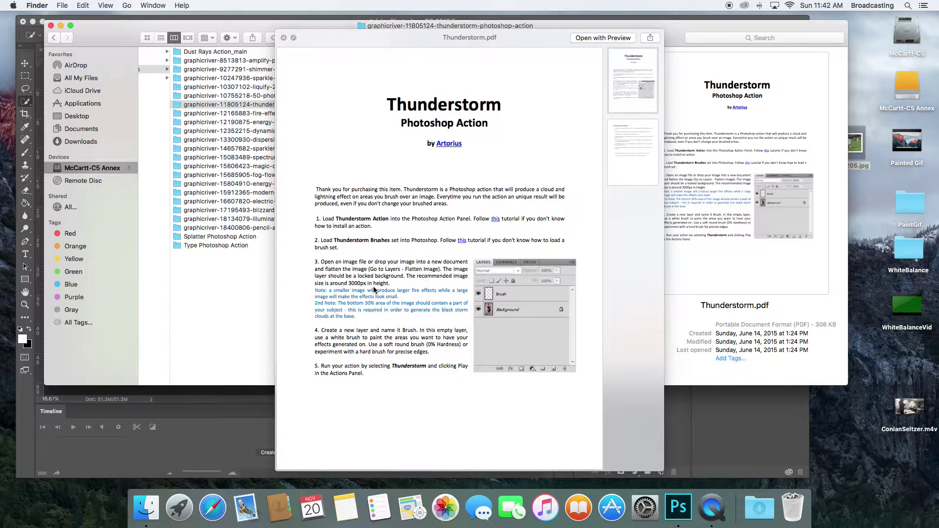
- Switch to Photoshop, resize the soccer photo to a height of 3000 pixels with proportions kept, and collapse the list of actions
click(250, 394)
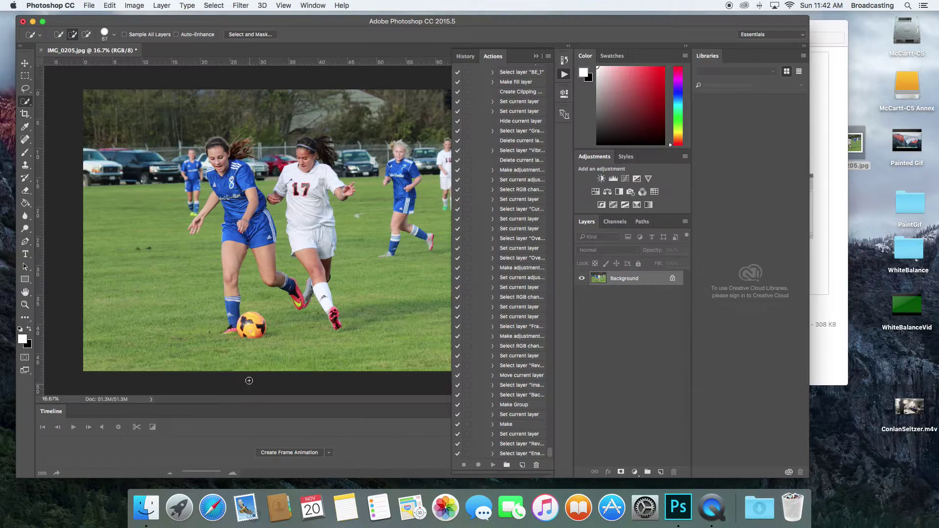
click(135, 5)
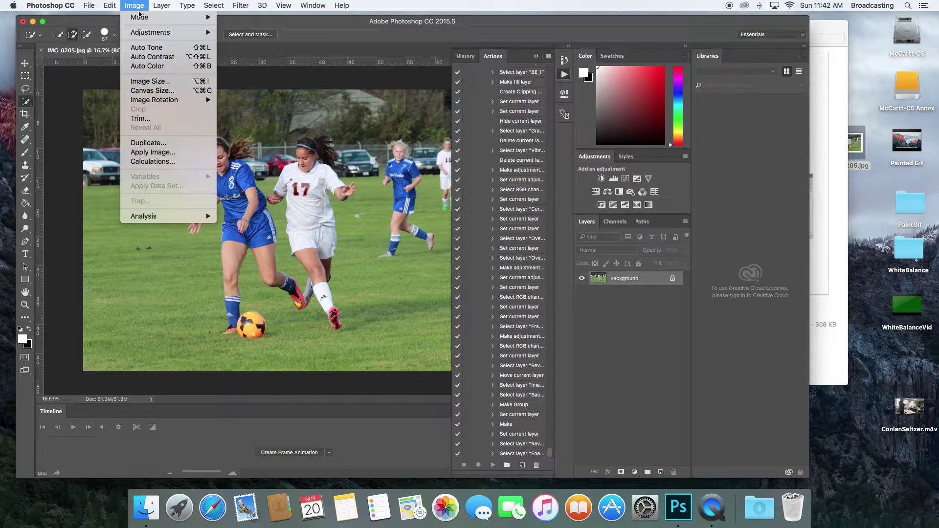
click(143, 82)
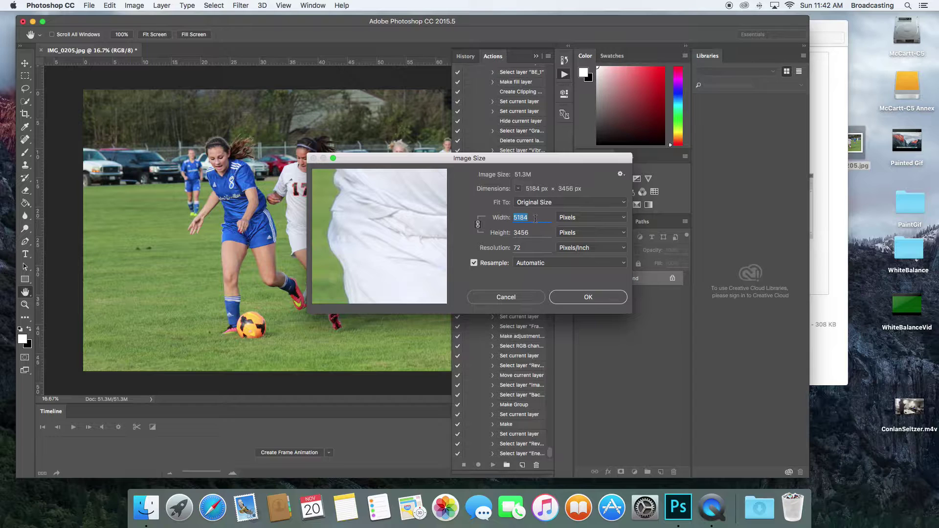
double_click(528, 233)
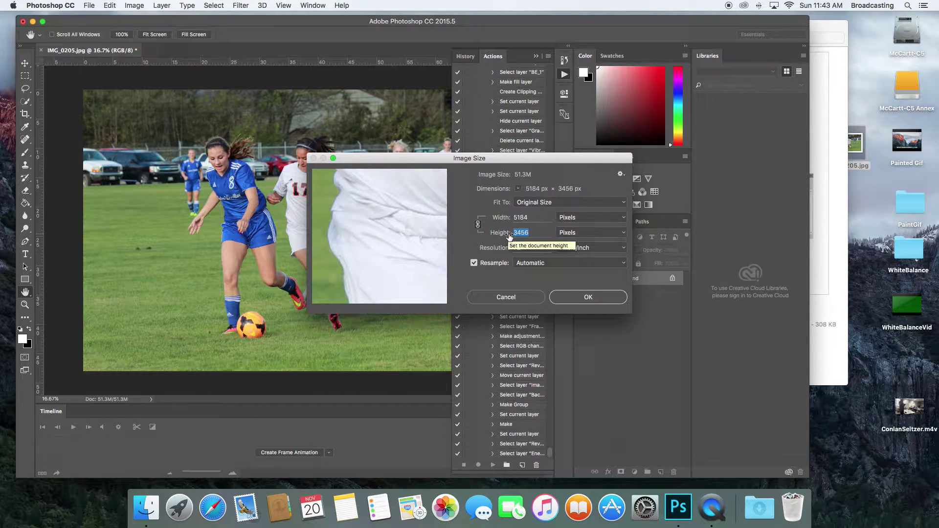
text(300)
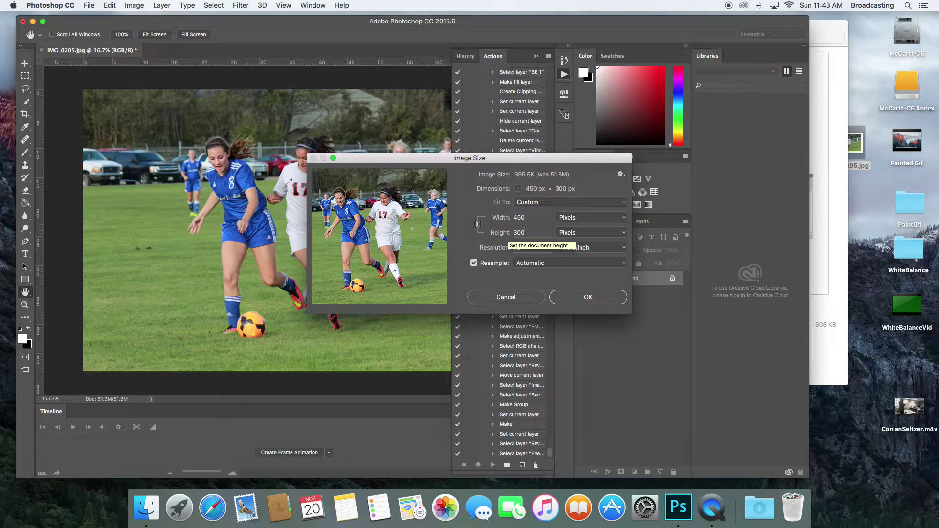
text(0)
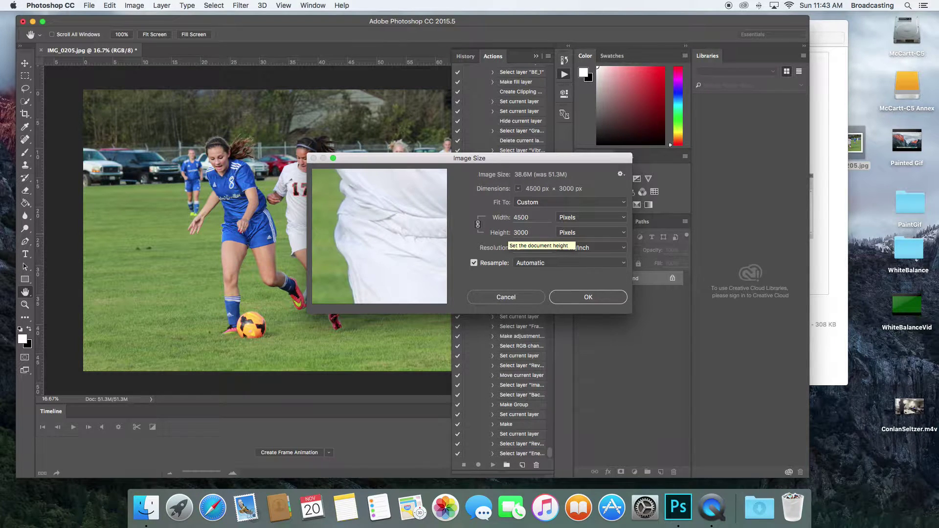
click(563, 297)
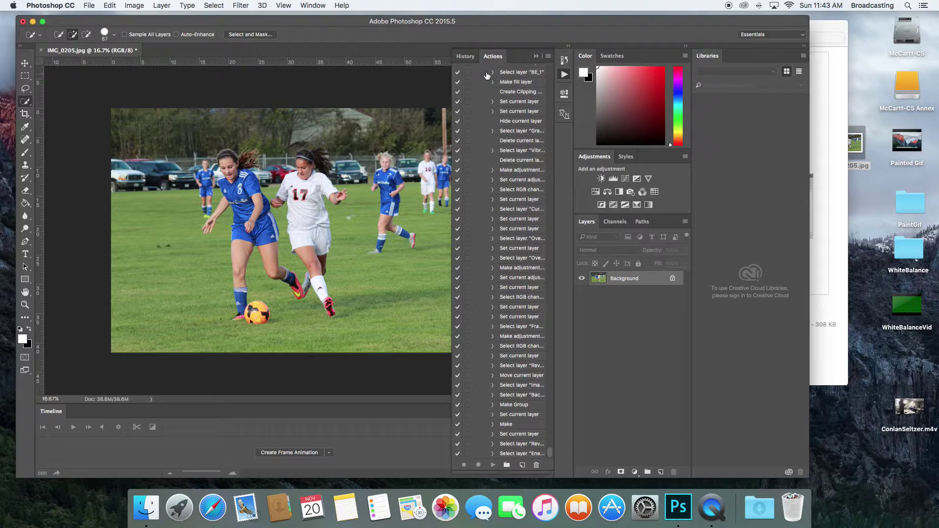
click(536, 56)
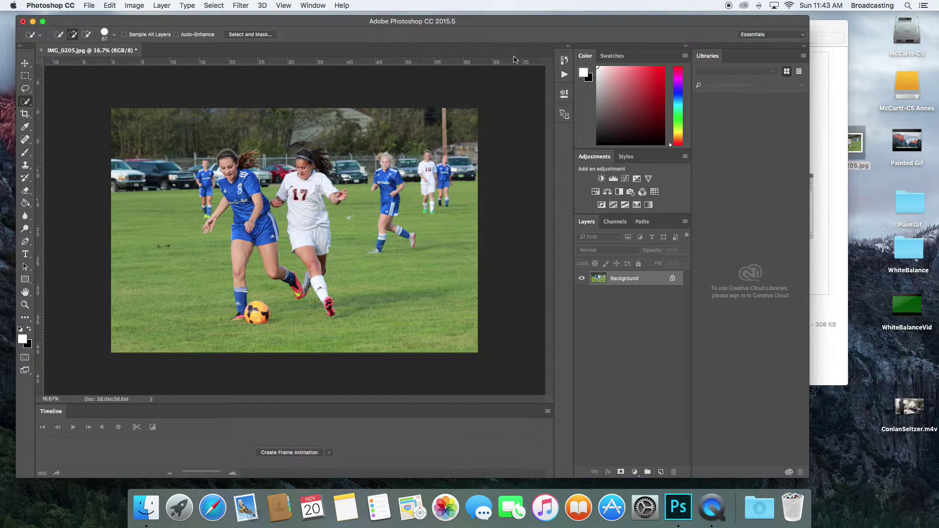
- Switch to Finder, read the result customization page of Thunderstorm.pdf, and close the preview and the Finder window
click(817, 25)
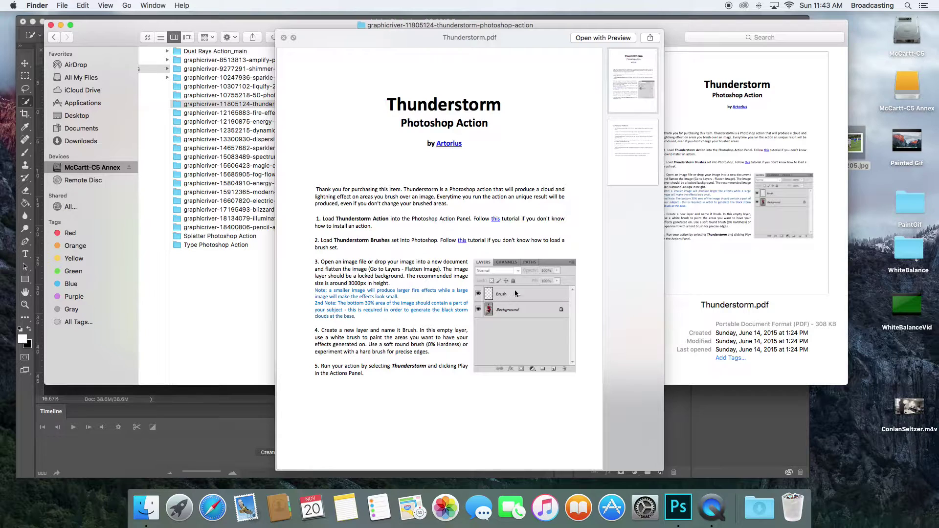
click(635, 157)
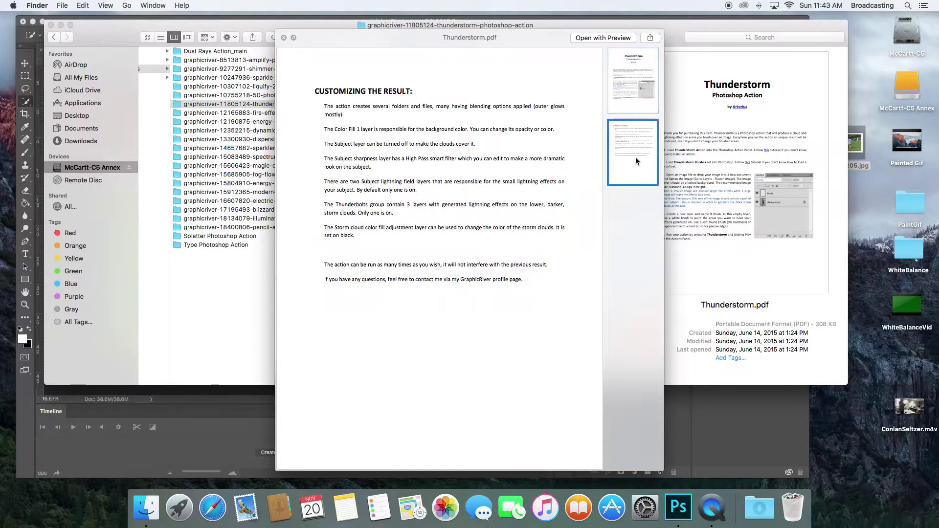
click(283, 37)
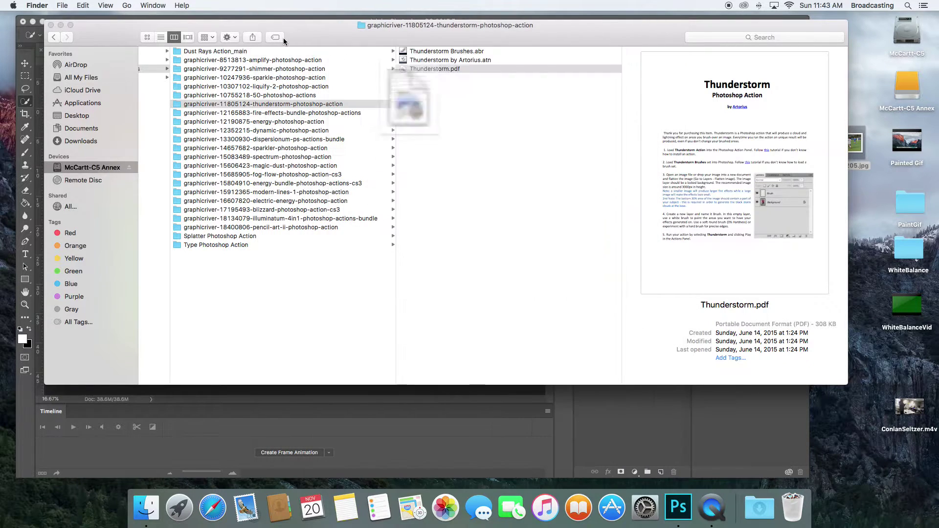
click(51, 25)
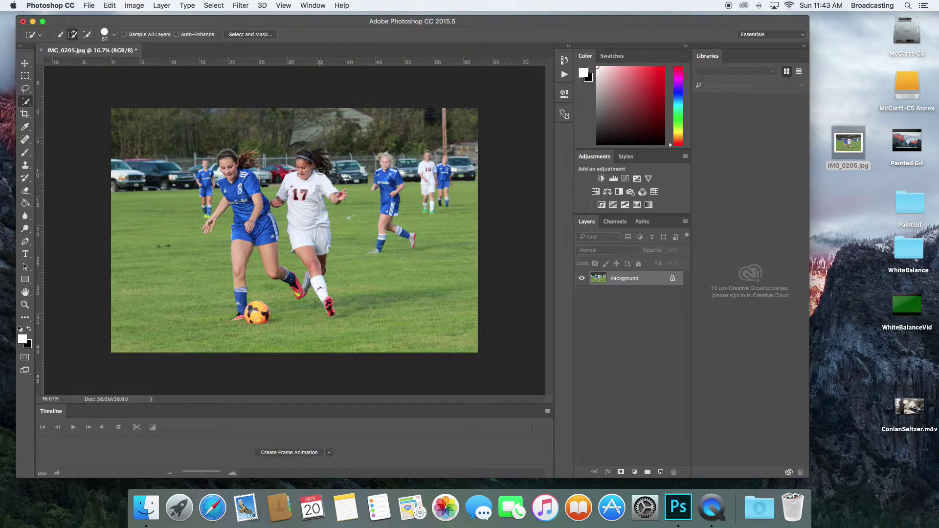
- Create a new empty layer named Brush above the Background
click(164, 7)
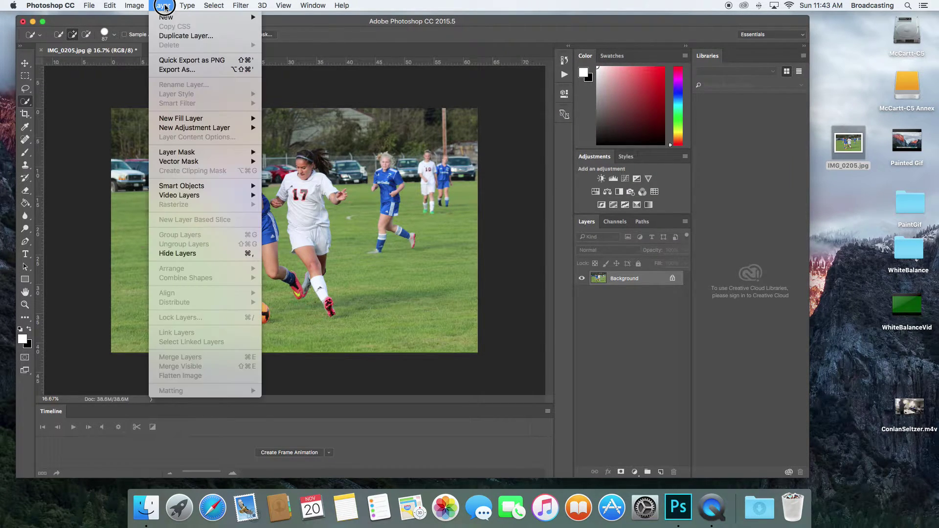
mouse_move(166, 16)
click(280, 20)
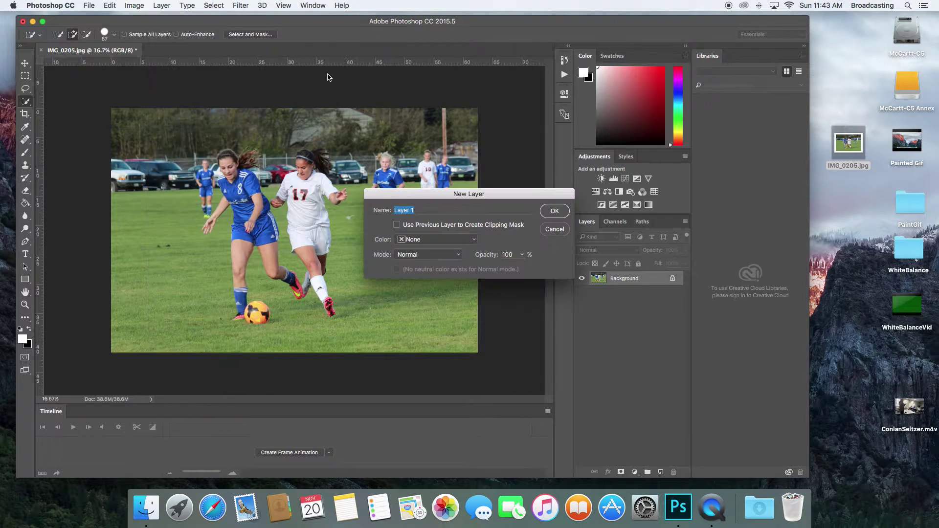
text(Brush)
click(551, 213)
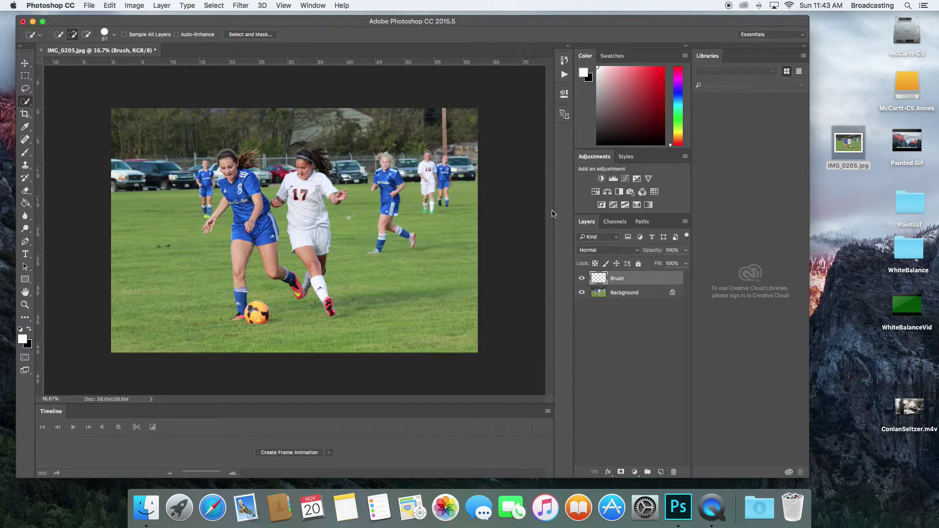
- Activate the Brush tool and make white the foreground color for painting on the Brush layer
click(25, 152)
click(55, 154)
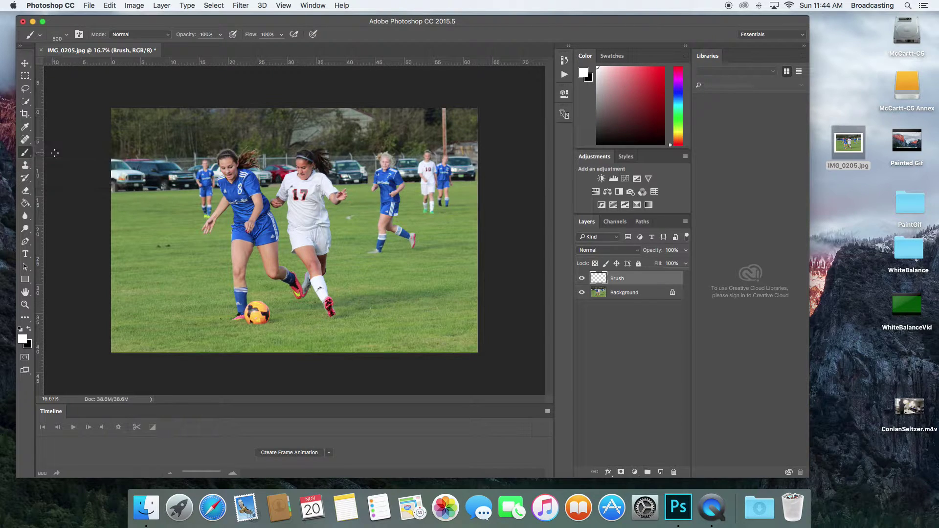
click(68, 39)
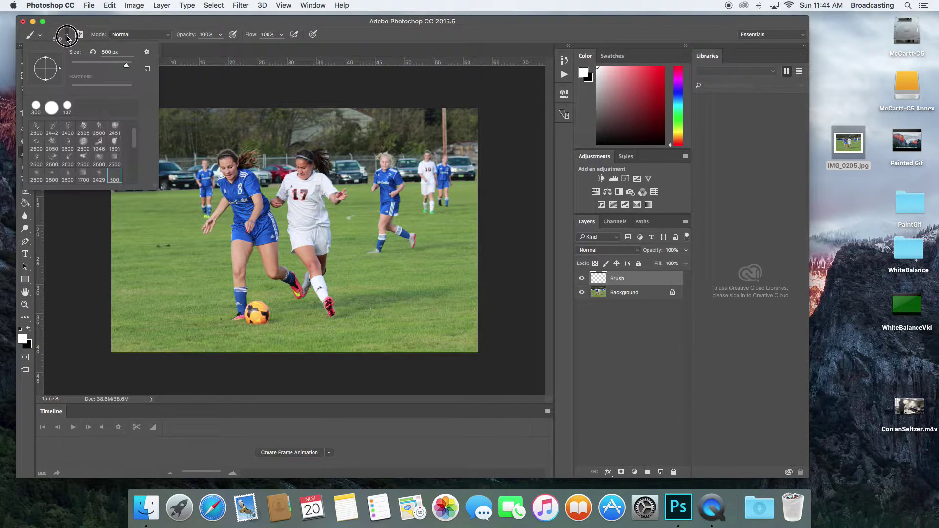
click(68, 39)
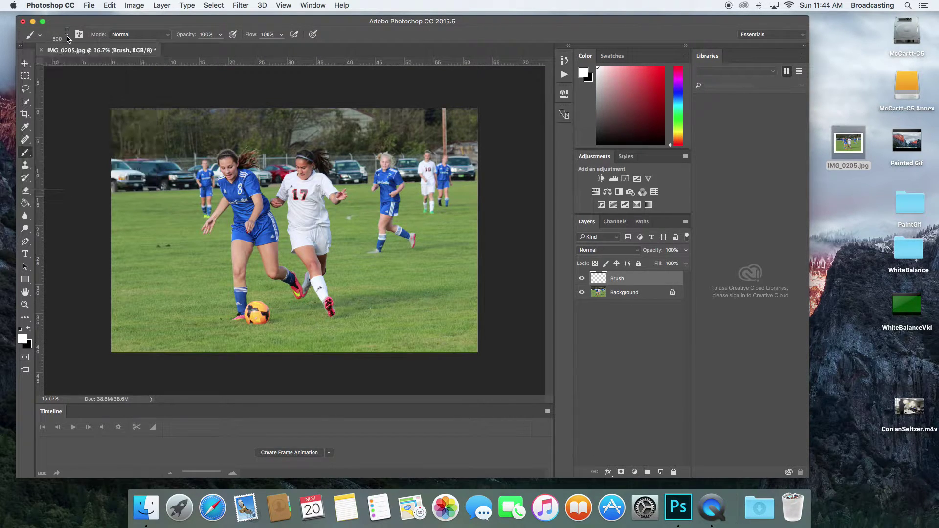
click(20, 330)
click(29, 330)
- Choose the soft round brush with 0% hardness and reduce its size to about 158 px to fit the player
click(25, 305)
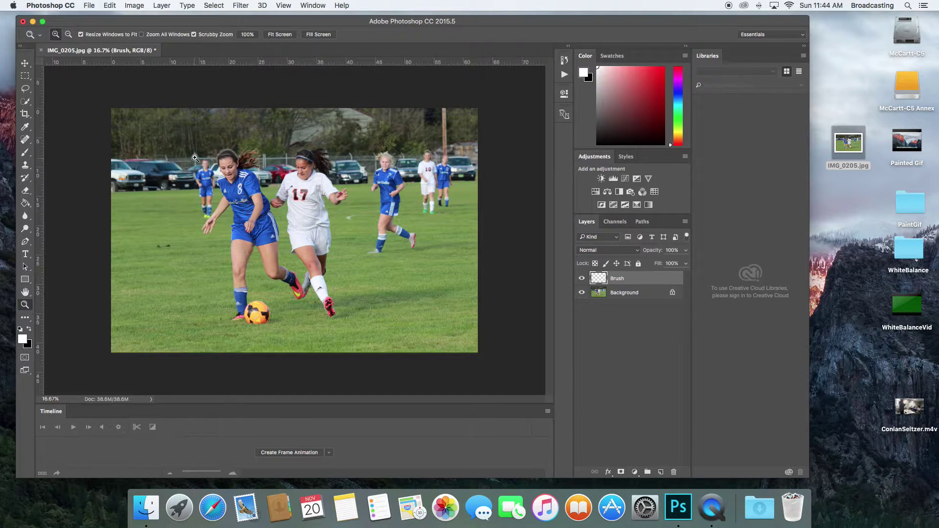
drag(192, 142, 206, 186)
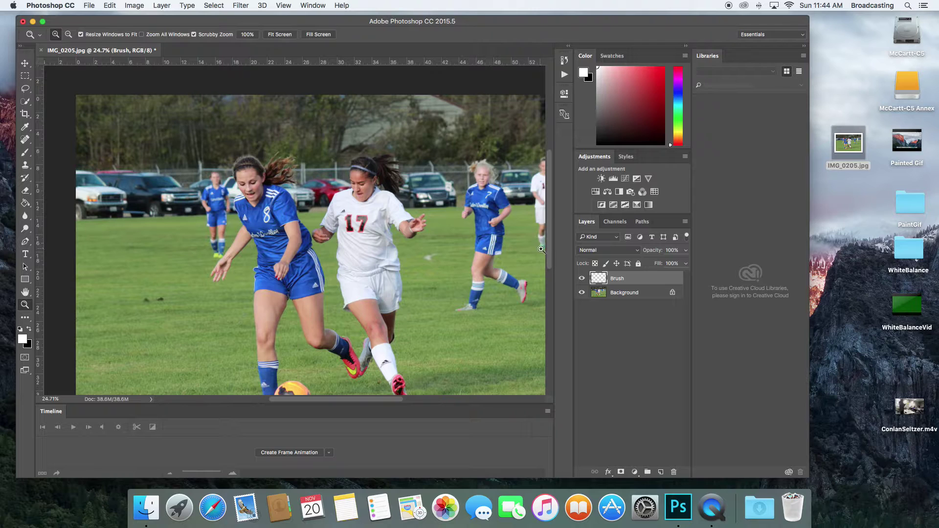
scroll(548, 251, down, 3)
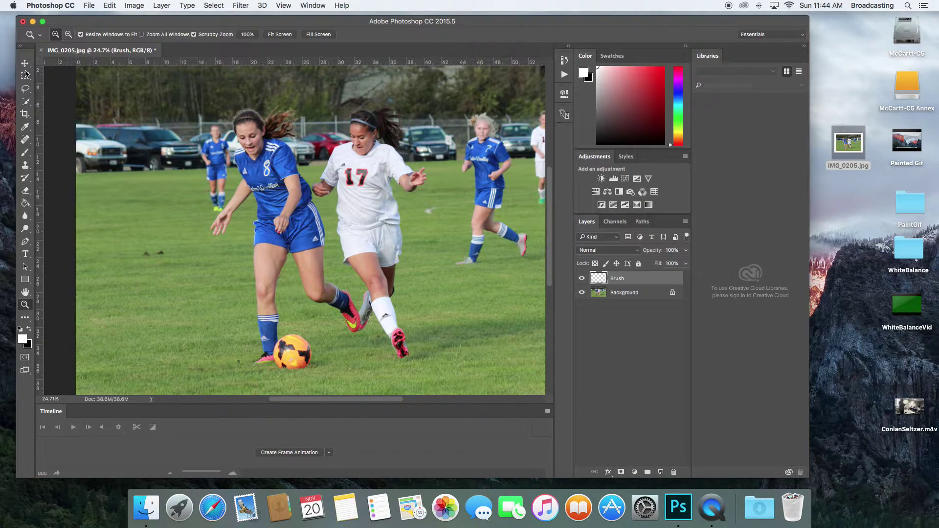
click(25, 153)
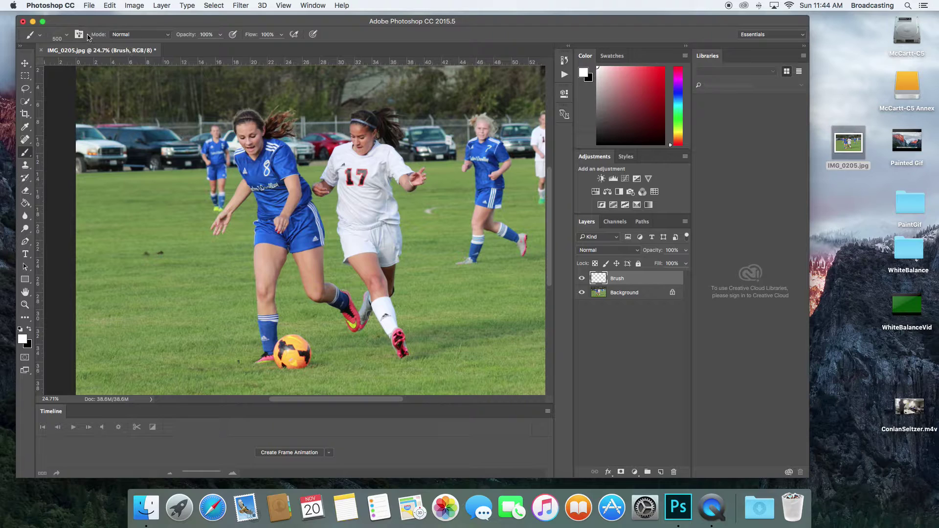
click(68, 39)
drag(126, 66, 129, 66)
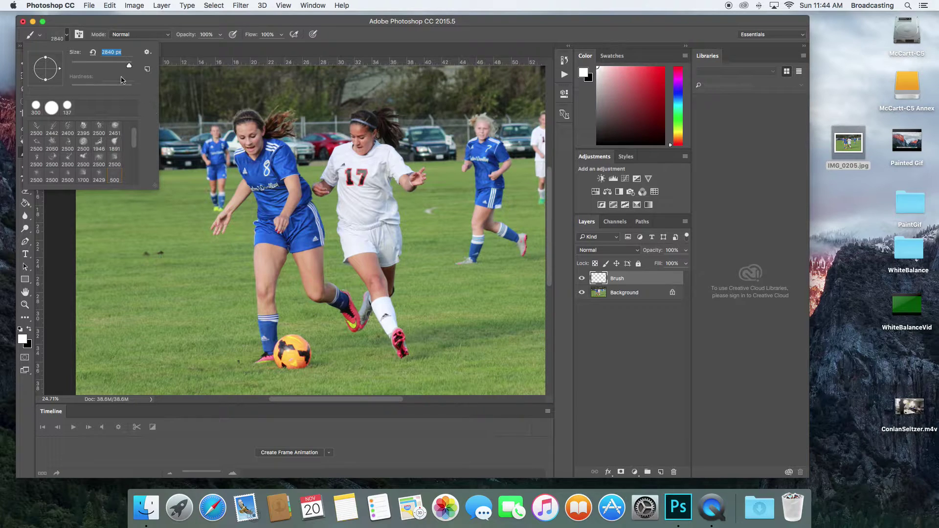
scroll(132, 126, up, 1)
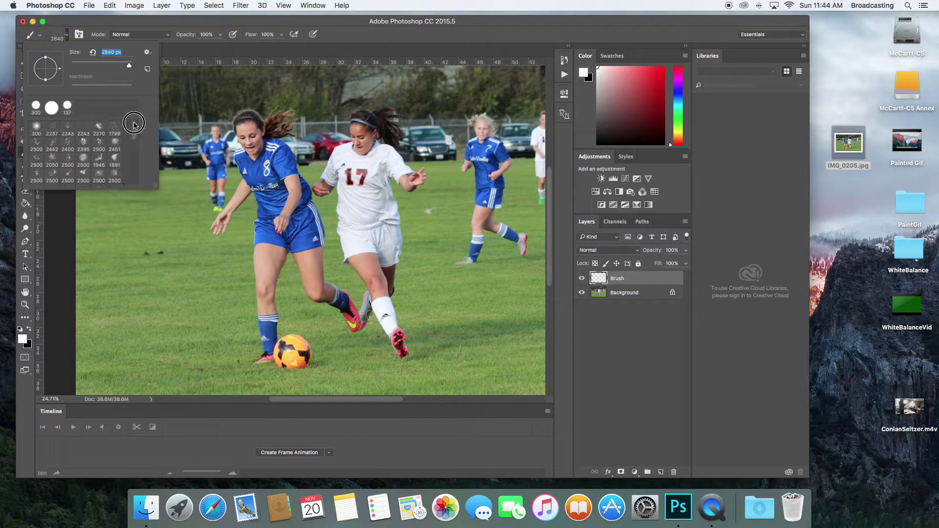
click(36, 128)
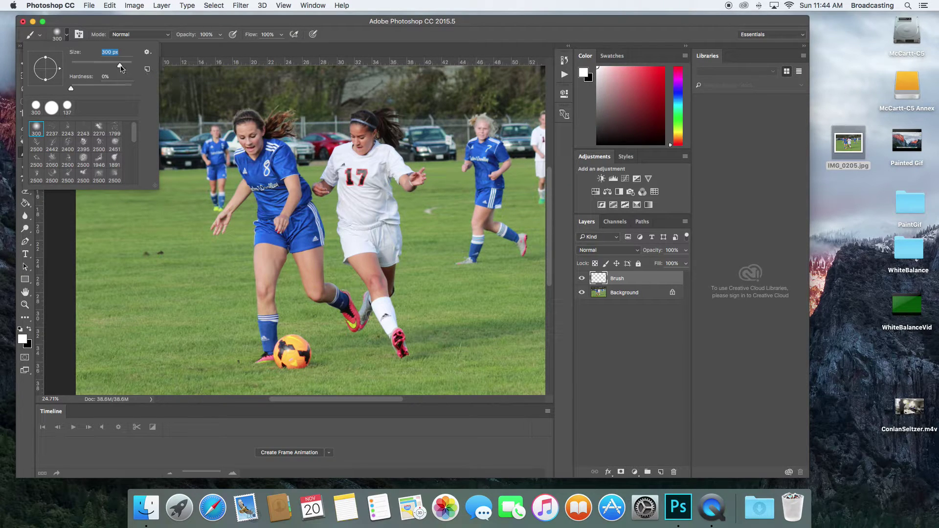
drag(119, 66, 110, 66)
mouse_move(72, 91)
mouse_down()
mouse_move(140, 93)
mouse_move(60, 89)
mouse_up()
- Paint white over the whole player in the blue number 8 jersey and the ball on the Brush layer
click(248, 123)
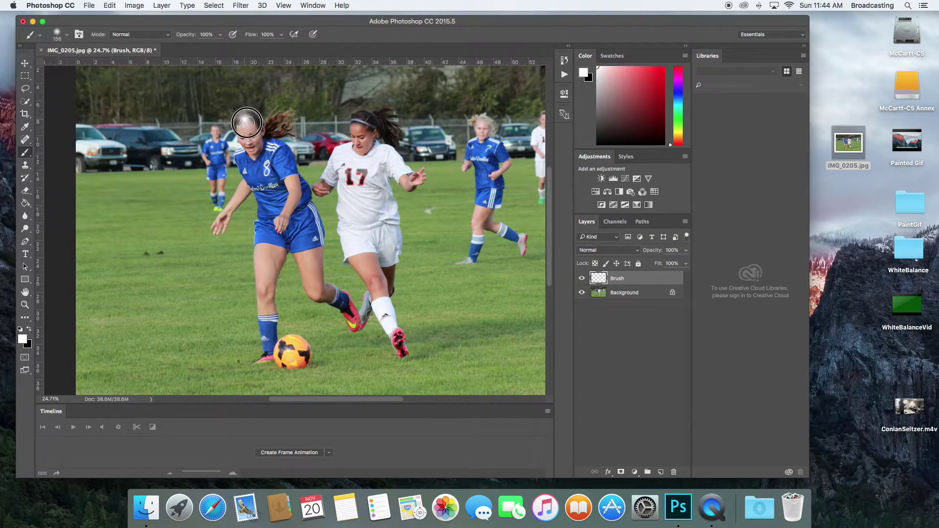
mouse_move(250, 124)
mouse_down()
mouse_move(302, 193)
mouse_move(315, 227)
mouse_move(314, 285)
mouse_move(343, 303)
mouse_move(349, 323)
mouse_move(315, 288)
mouse_move(304, 250)
mouse_move(289, 244)
mouse_move(271, 274)
mouse_move(274, 348)
mouse_move(260, 358)
mouse_move(301, 346)
mouse_move(283, 357)
mouse_move(267, 329)
mouse_move(262, 209)
mouse_move(239, 160)
mouse_move(245, 121)
mouse_move(245, 138)
mouse_move(266, 161)
mouse_move(251, 164)
mouse_move(266, 171)
mouse_move(258, 186)
mouse_move(258, 172)
mouse_move(283, 182)
mouse_move(300, 235)
mouse_move(298, 218)
mouse_move(267, 200)
mouse_move(270, 250)
mouse_move(289, 232)
mouse_move(317, 292)
mouse_move(339, 303)
mouse_move(249, 185)
mouse_move(215, 228)
mouse_up()
mouse_move(282, 164)
mouse_down()
mouse_move(273, 126)
mouse_move(282, 114)
mouse_move(270, 121)
mouse_move(276, 132)
mouse_move(292, 126)
mouse_move(291, 162)
mouse_move(280, 147)
mouse_move(309, 218)
mouse_move(268, 229)
mouse_move(261, 263)
mouse_move(266, 216)
mouse_move(288, 198)
mouse_move(255, 133)
mouse_move(250, 164)
mouse_up()
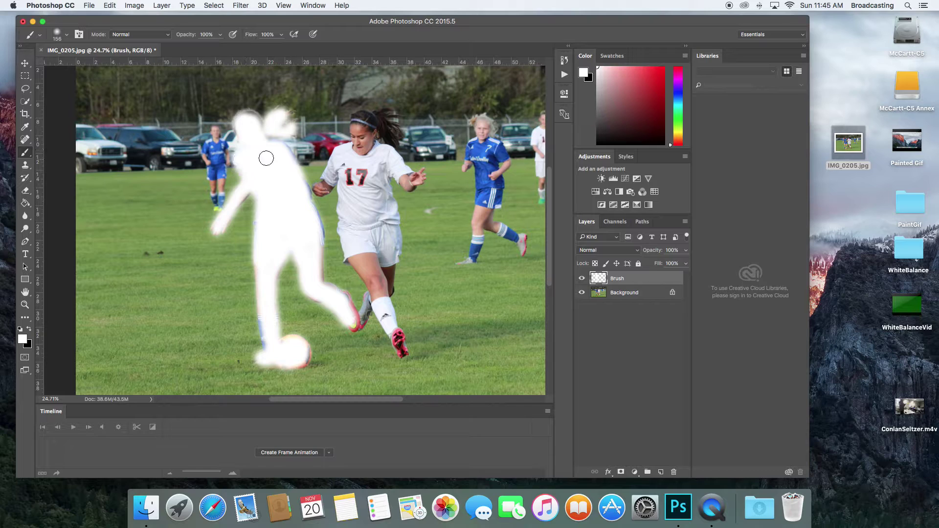
- Show the Photoshop actions and collapse the AfterBurn, Fog Flow and Energy sets
click(312, 5)
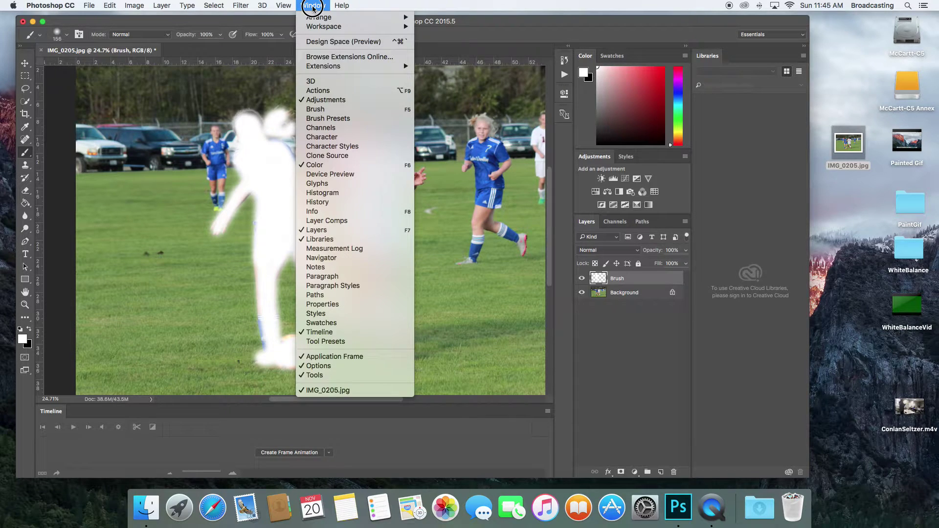
click(316, 90)
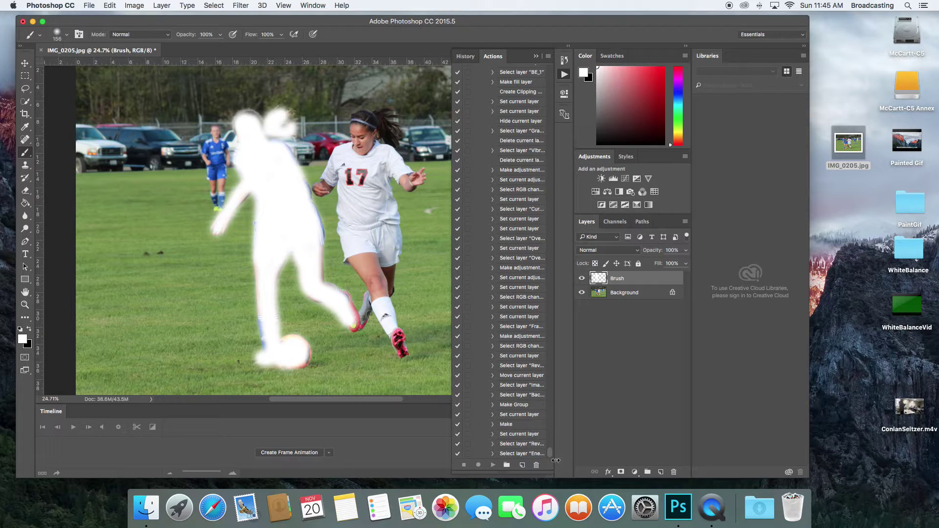
drag(553, 457, 537, 63)
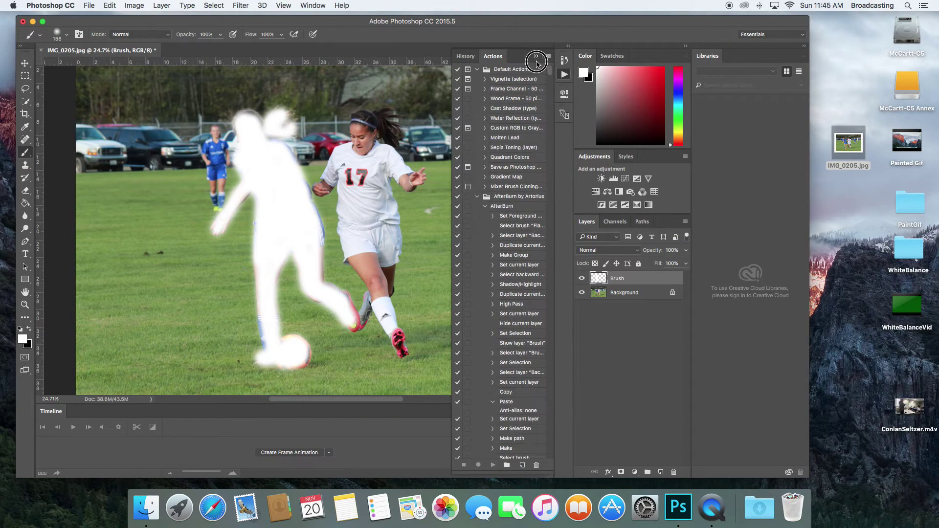
click(477, 197)
click(477, 215)
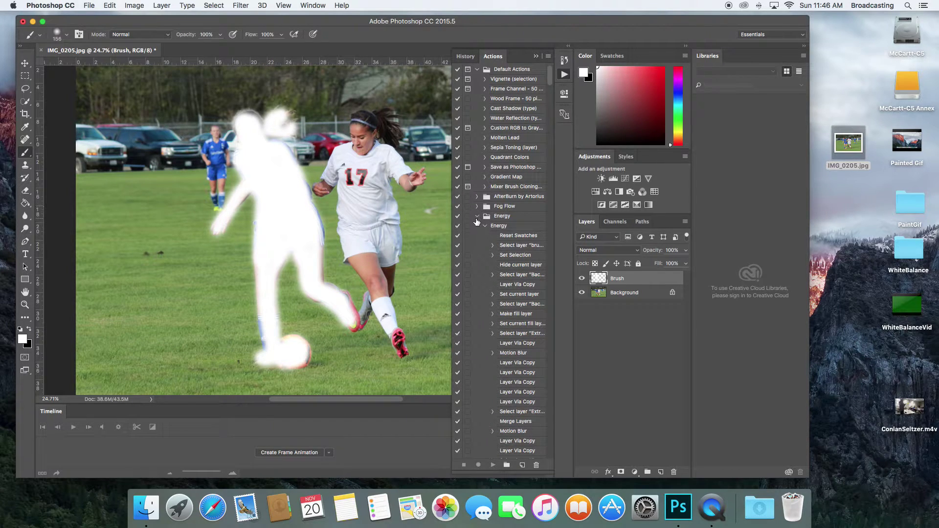
click(477, 217)
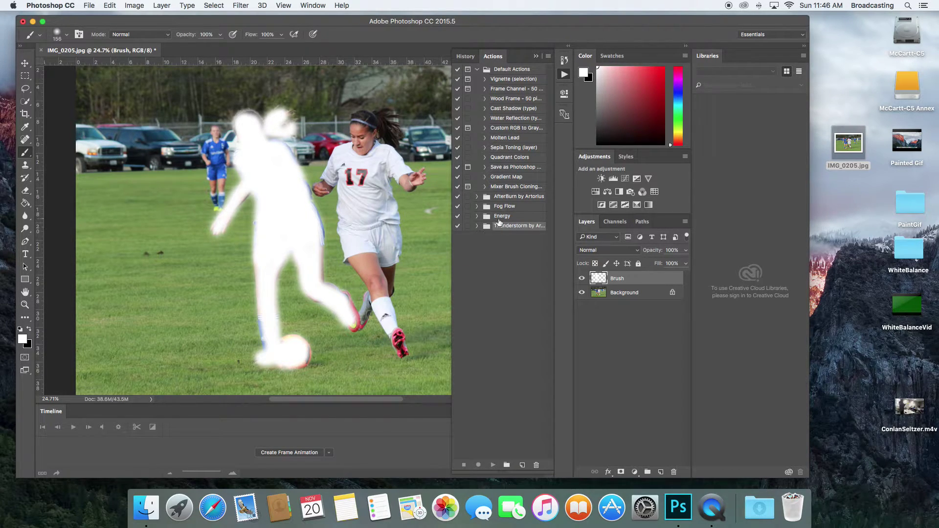
- Expand the Thunderstorm set and play its Thunderstorm action on the painted image
click(477, 226)
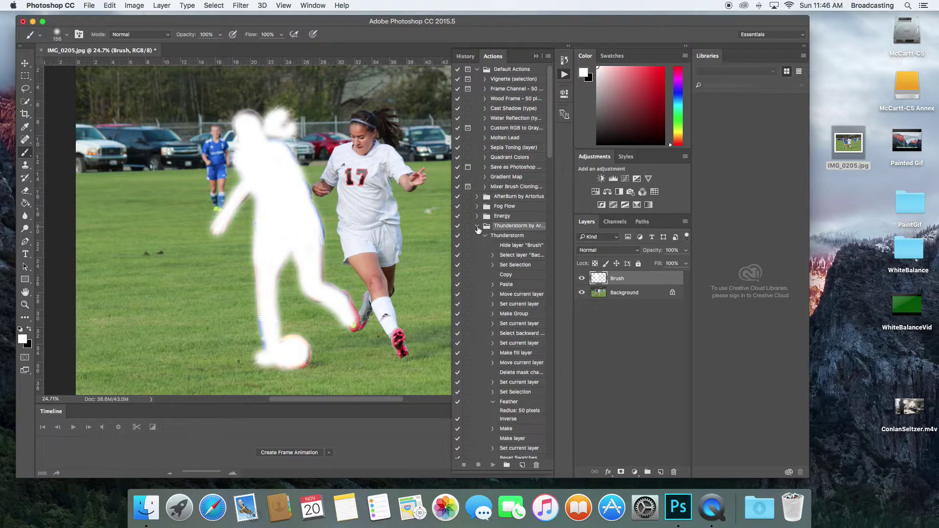
click(509, 236)
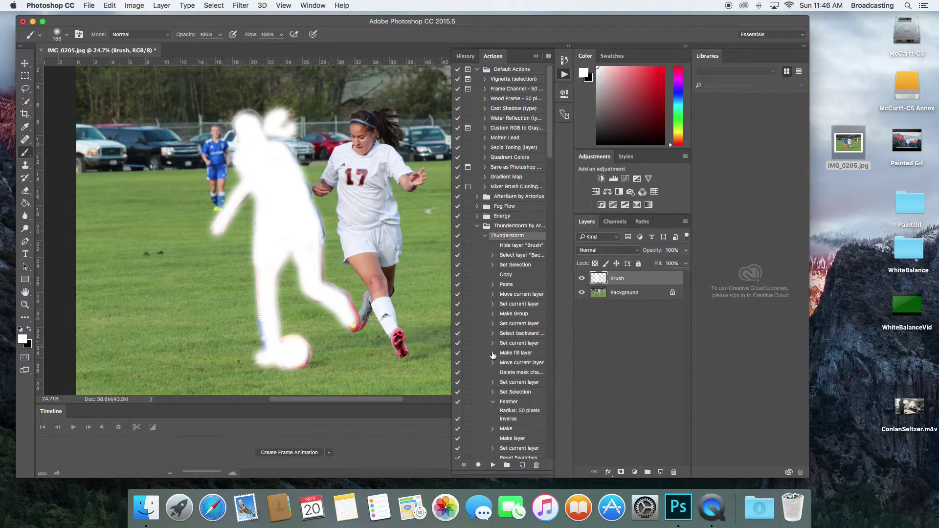
click(492, 465)
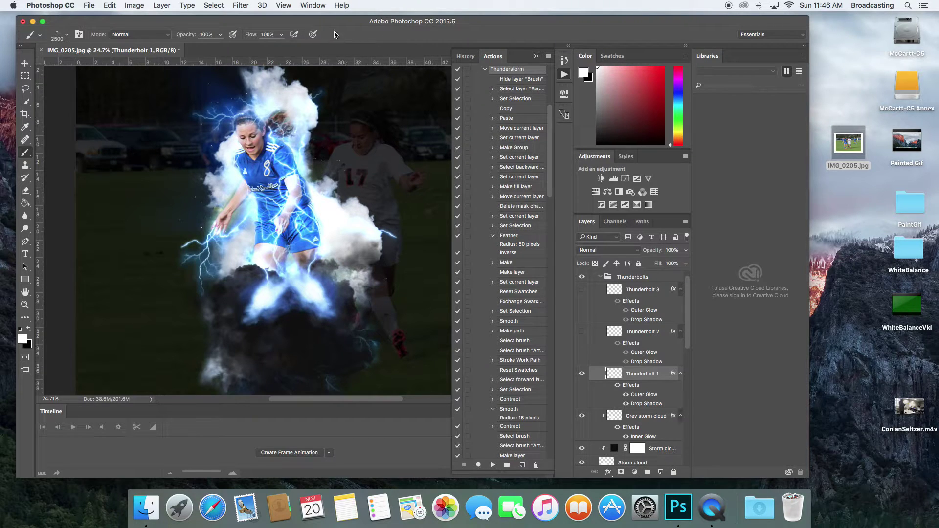
- Save the layered storm image to the Desktop as Thunderstorm in Photoshop format with Maximize Compatibility on
drag(334, 22, 348, 20)
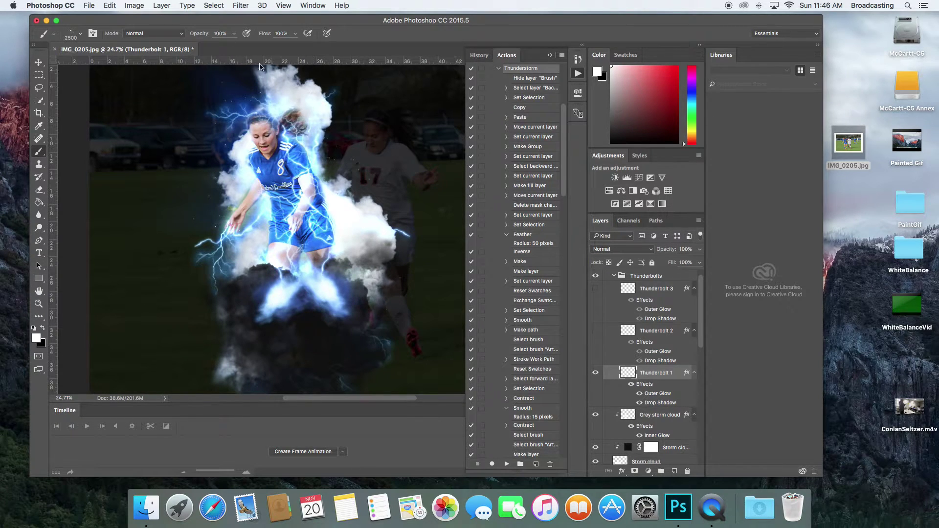
click(89, 5)
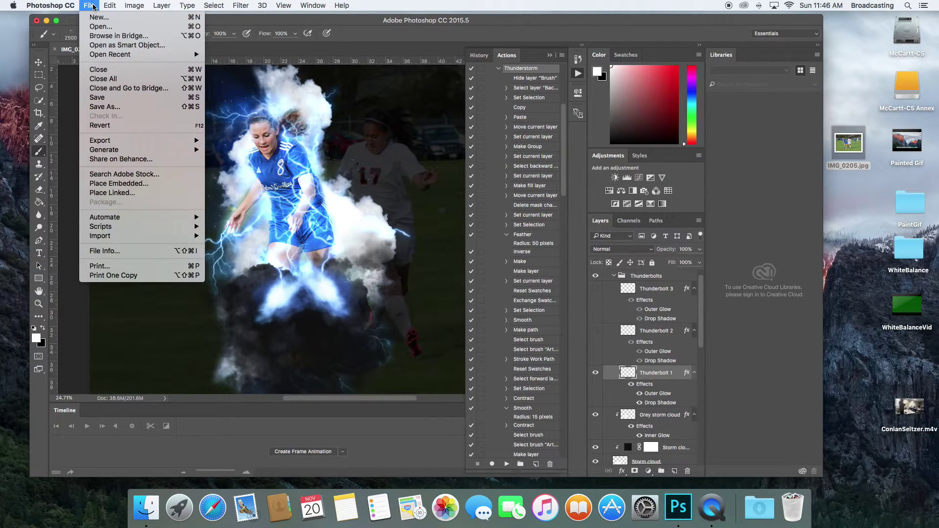
click(98, 100)
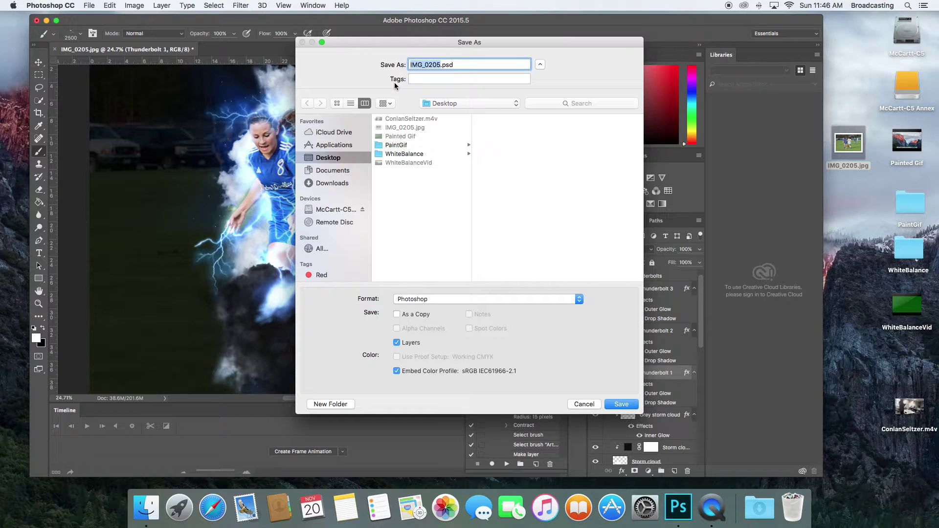
text(thunfe)
key(BackSpace)
key(BackSpace)
key(BackSpace)
key(BackSpace)
key(BackSpace)
key(BackSpace)
text(Thunderstorm)
click(622, 405)
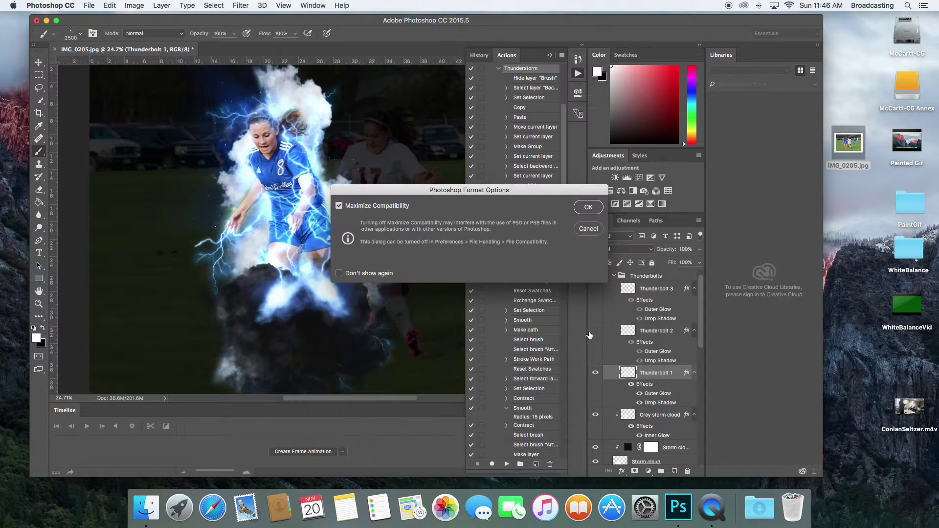
click(588, 207)
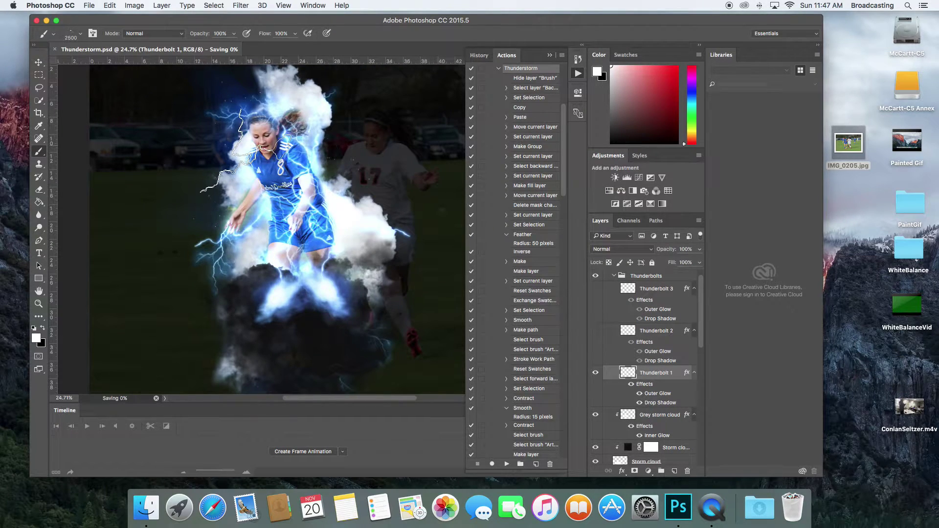
click(89, 6)
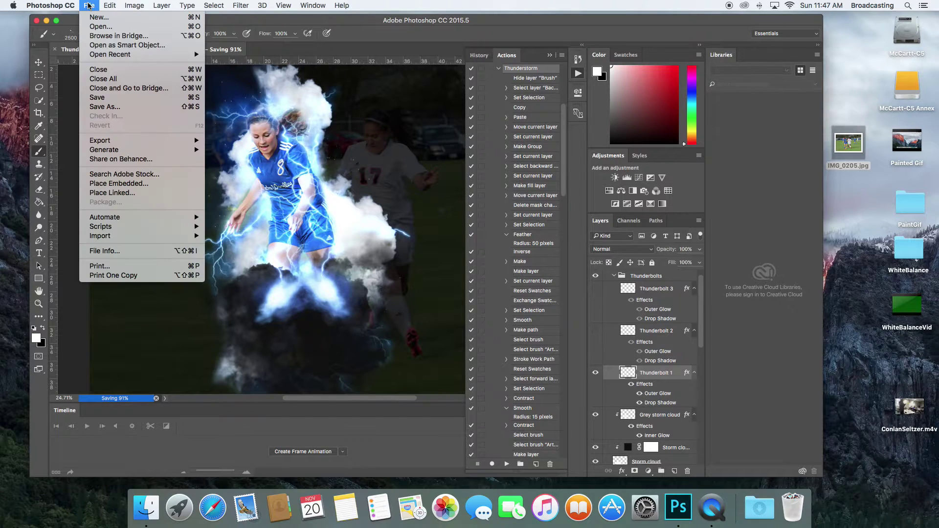
click(101, 107)
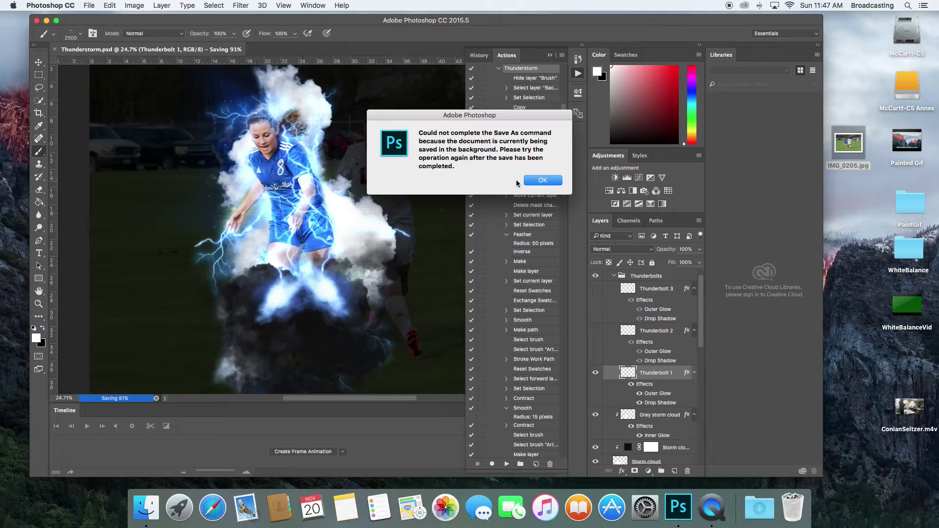
click(542, 180)
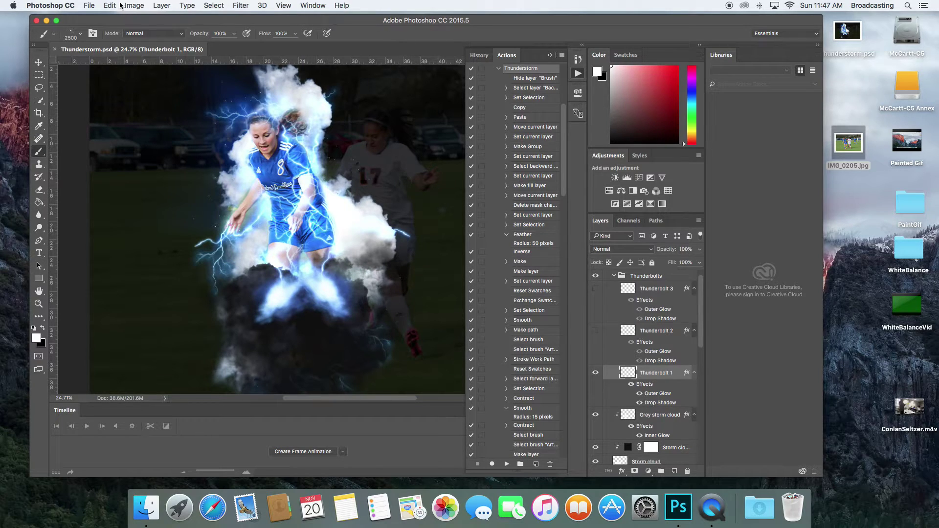
- Save a JPEG copy as Thunderstorm.jpg on the Desktop with Maximum quality 12 and the Baseline ("Standard") format option
click(89, 6)
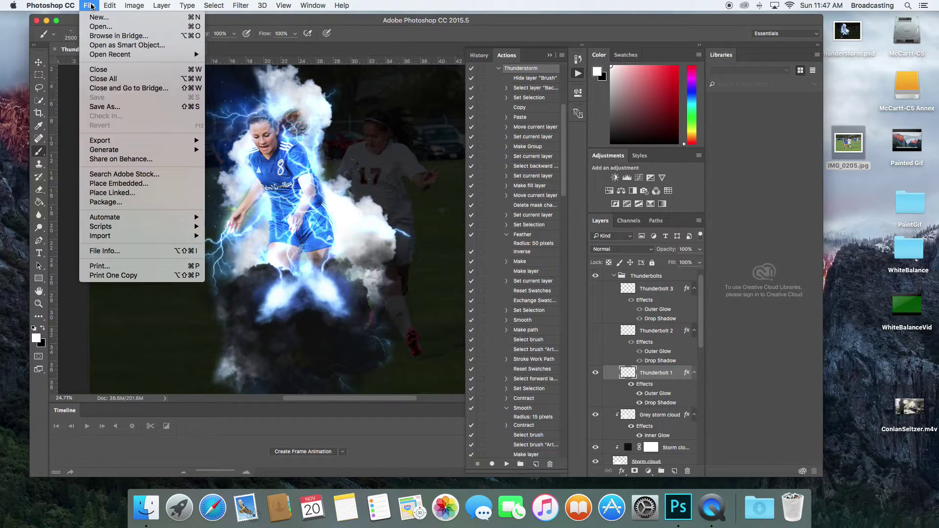
click(103, 107)
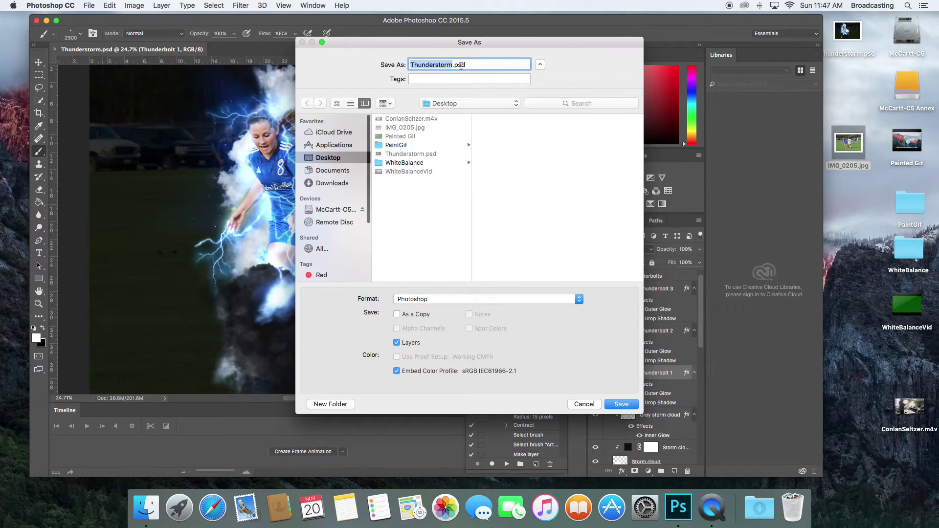
click(482, 300)
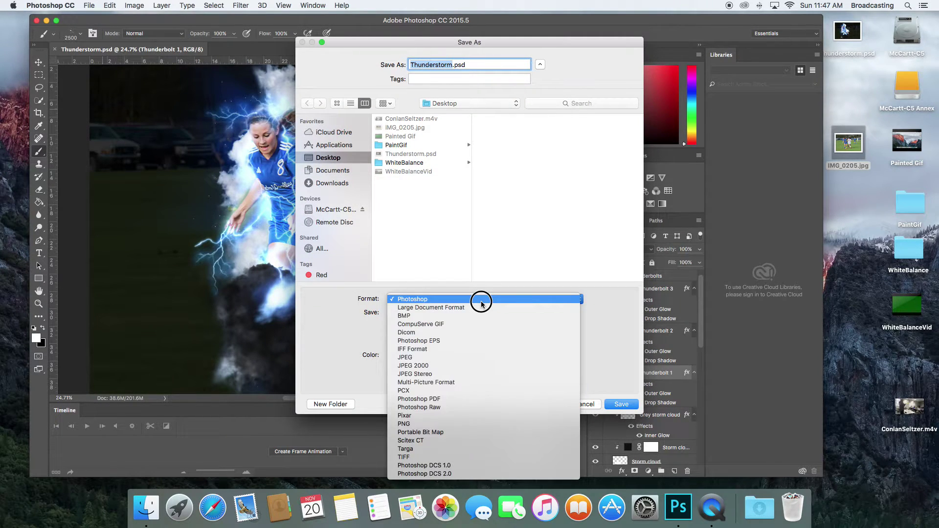
click(478, 361)
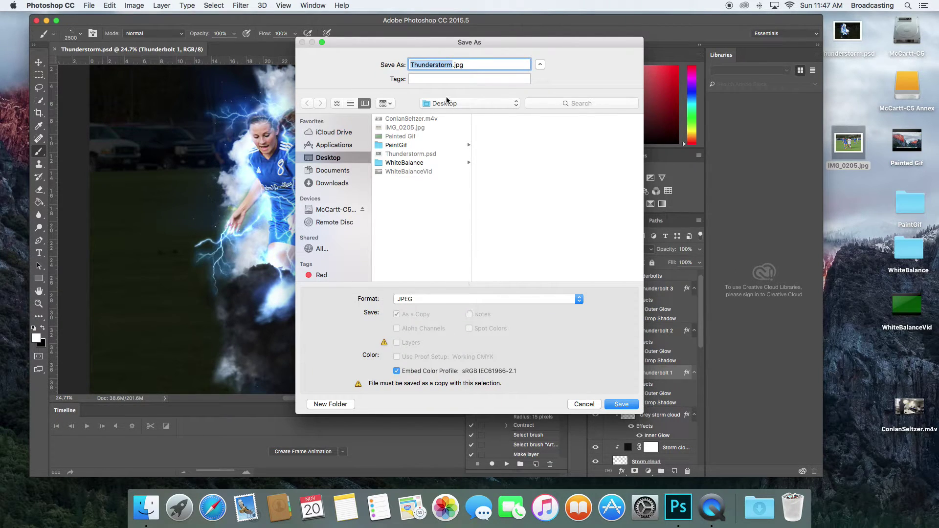
click(611, 406)
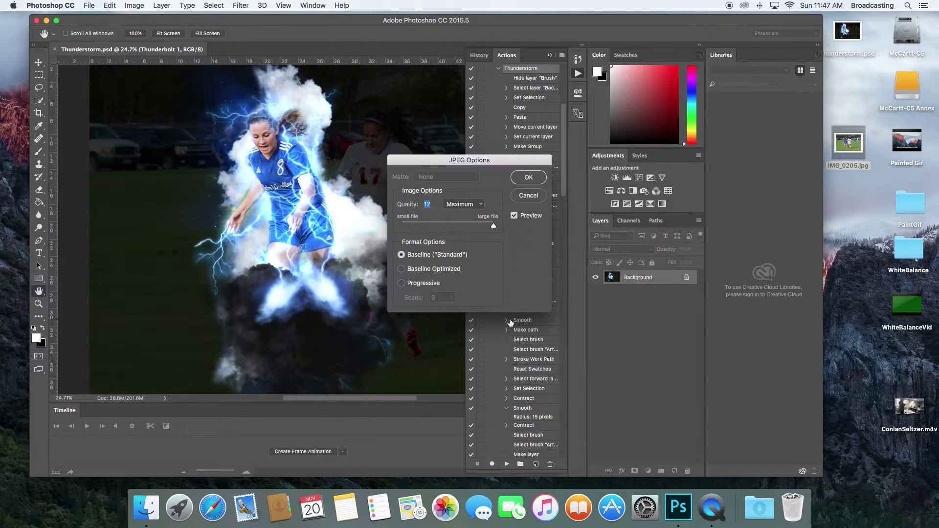
drag(492, 228, 522, 230)
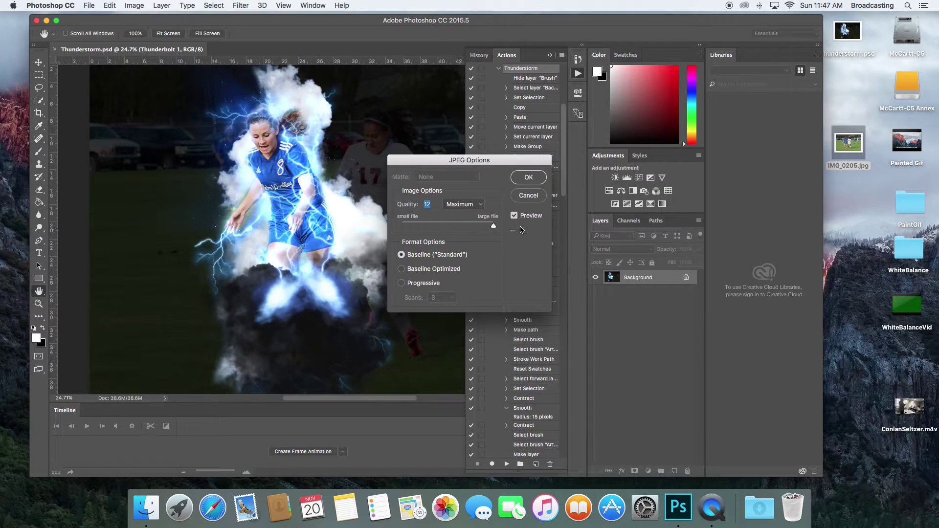
click(531, 182)
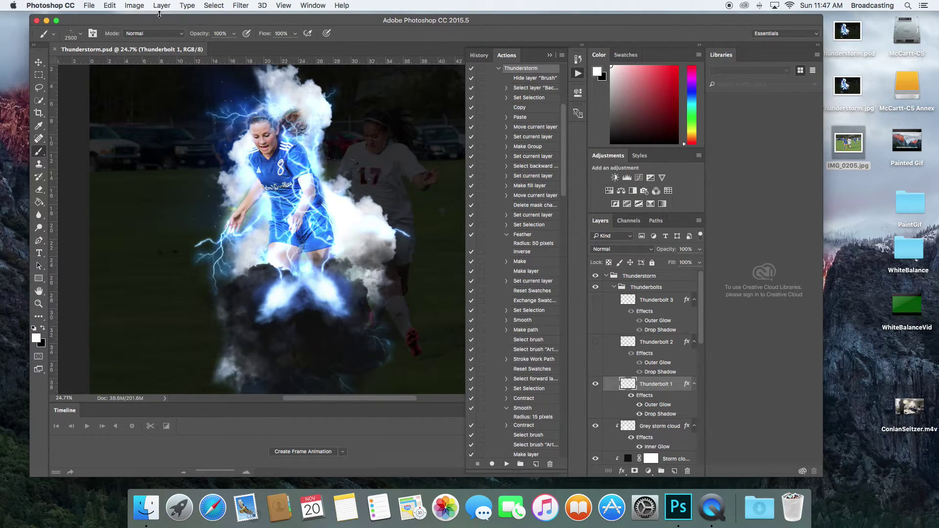
- Close Thunderstorm.psd and open the original IMG_0205.jpg from the desktop
click(88, 5)
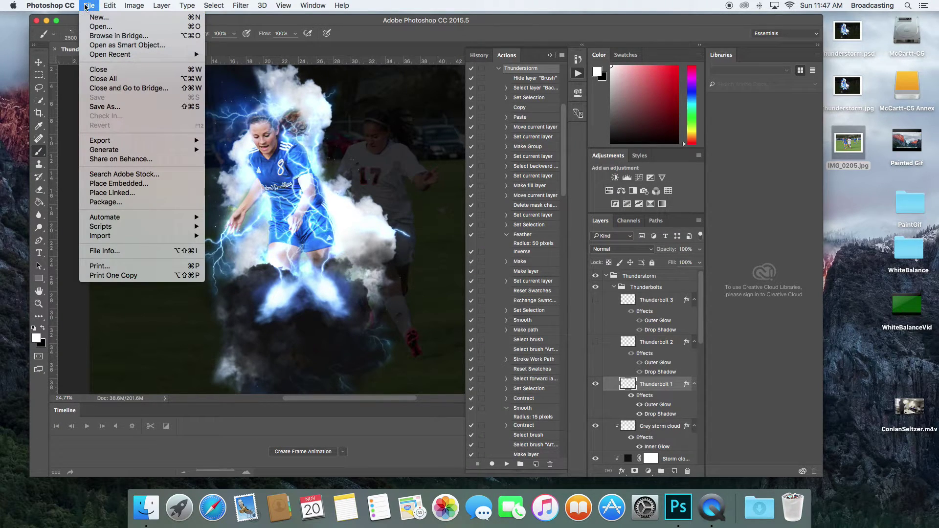
click(87, 6)
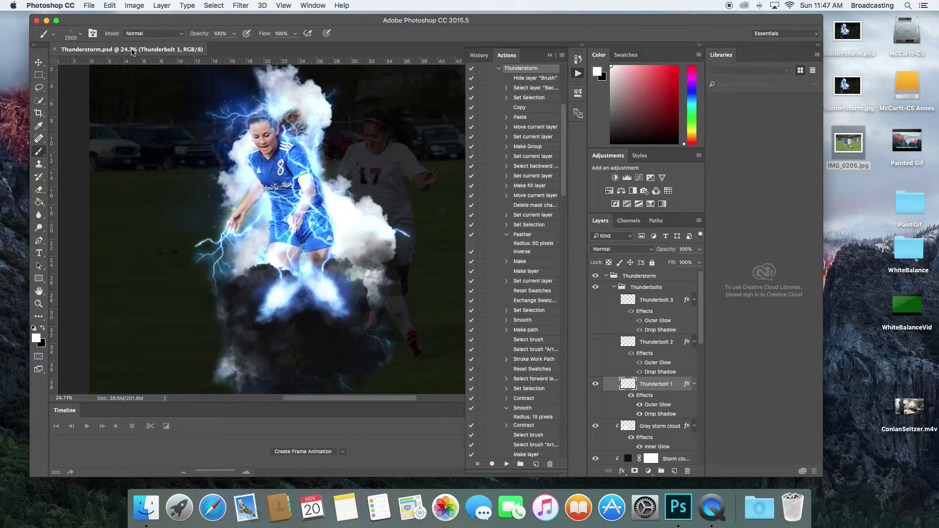
click(88, 7)
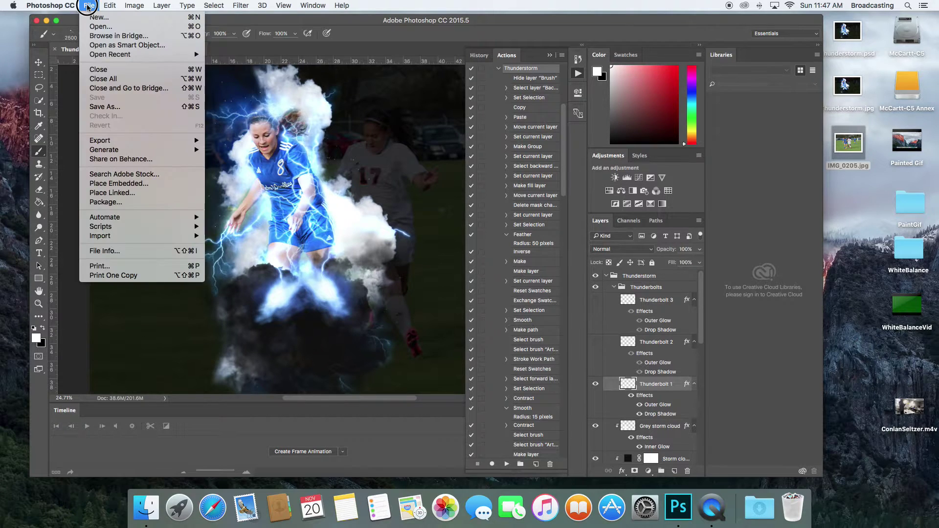
click(93, 70)
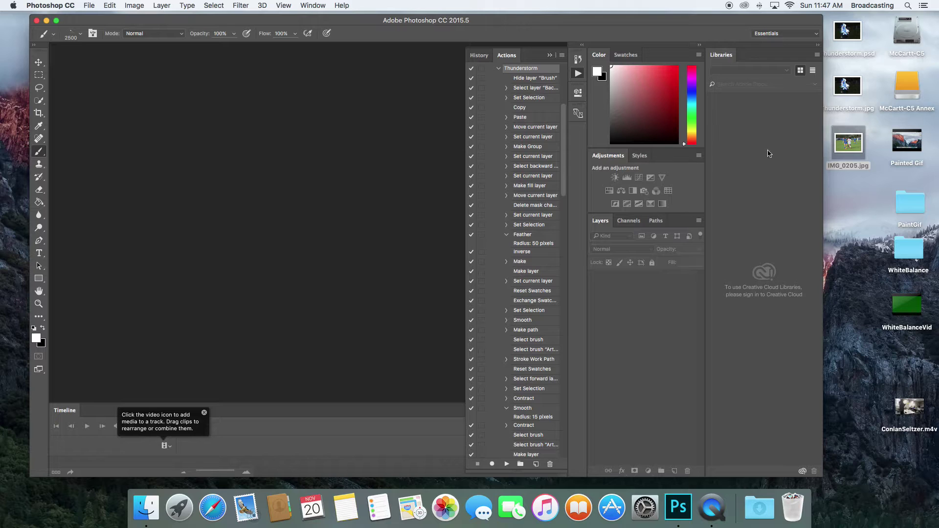
drag(844, 147, 384, 224)
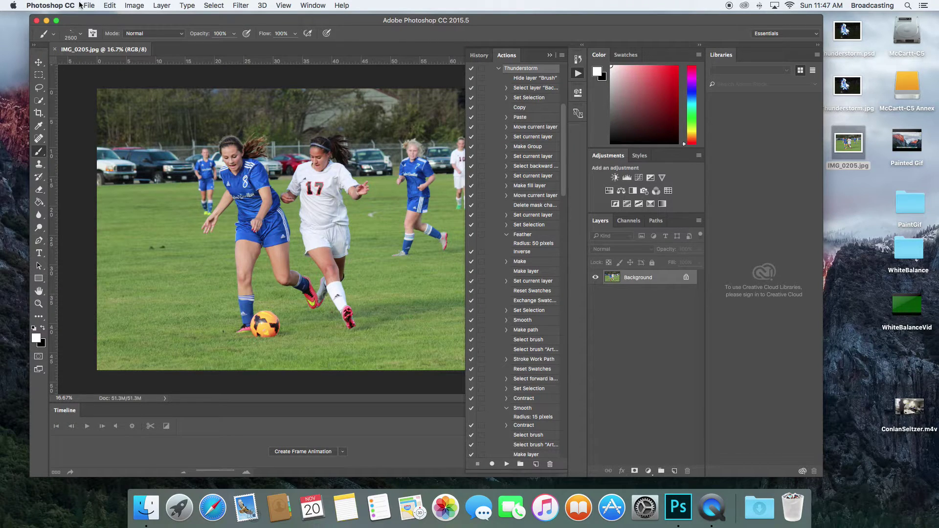
- Collapse the Thunderstorm action set and load Blizzard.atn from the blizzard package in the external drive's GraphicRiverActions folder
click(499, 69)
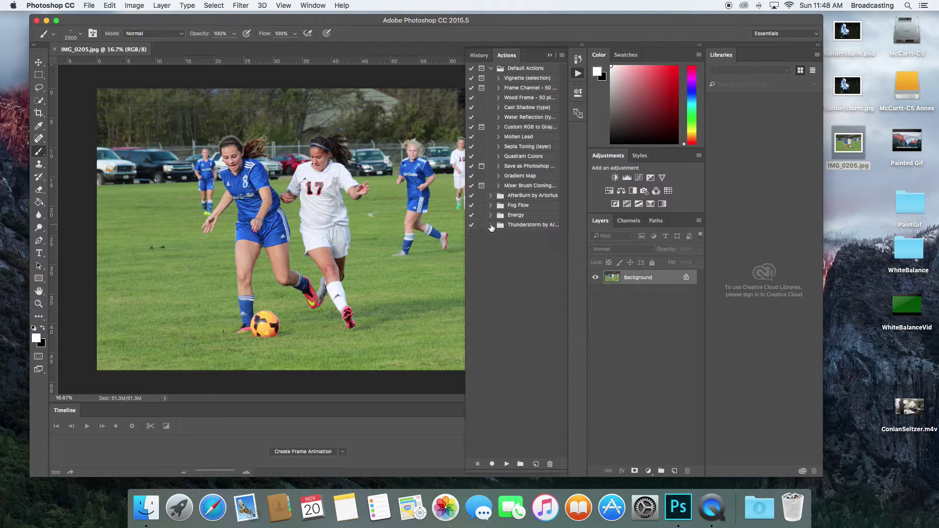
double_click(905, 87)
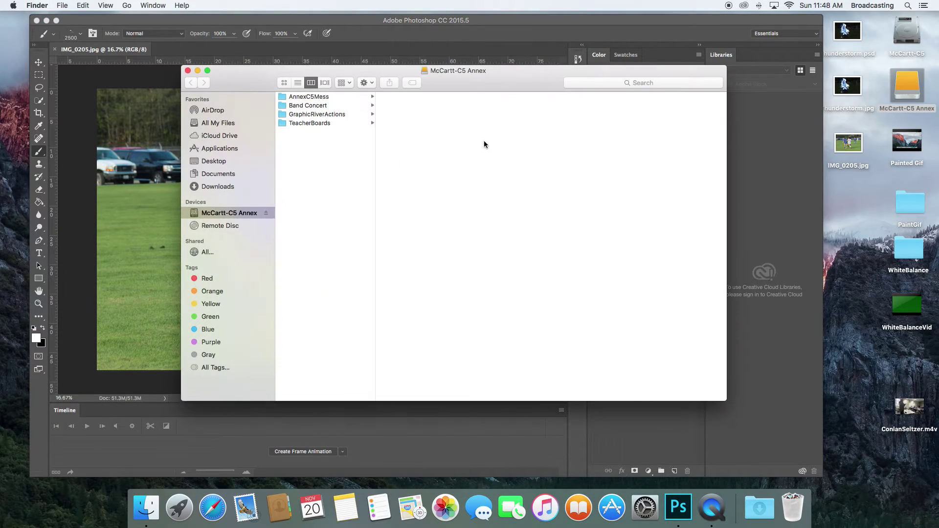
click(305, 116)
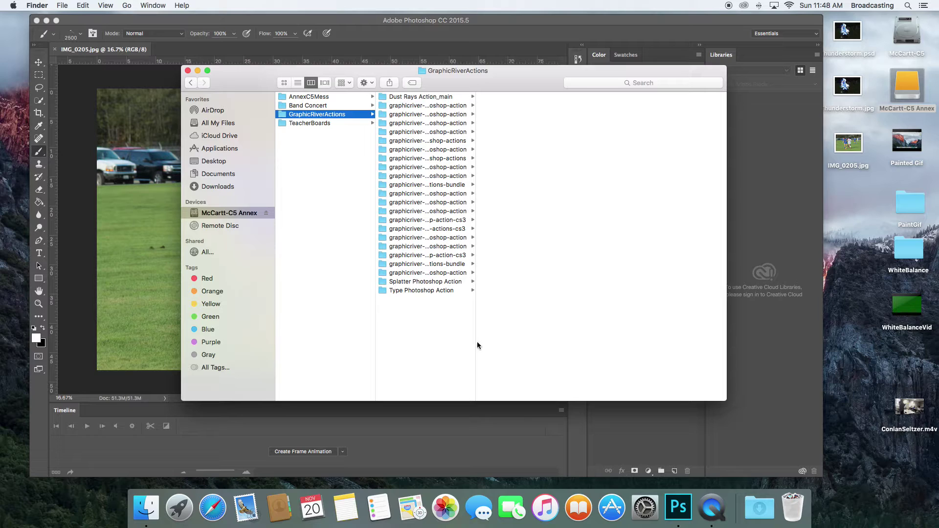
click(422, 282)
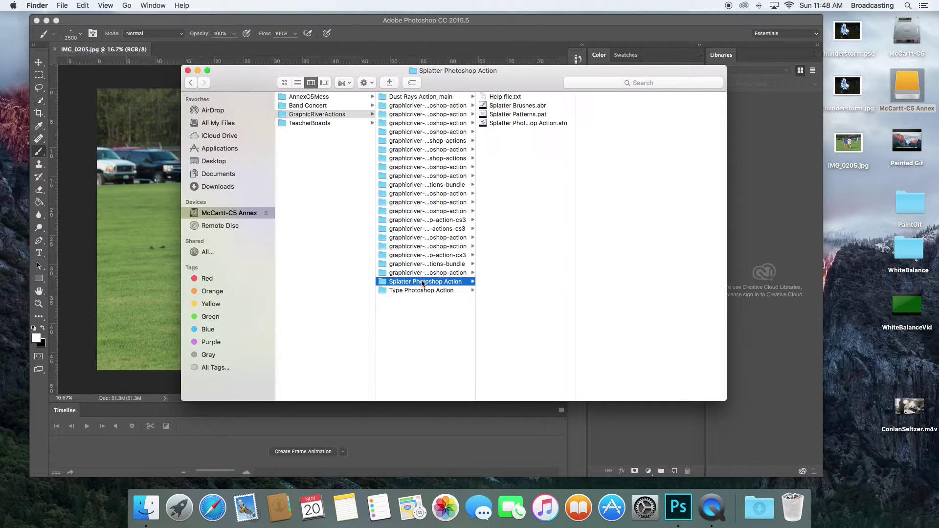
click(422, 256)
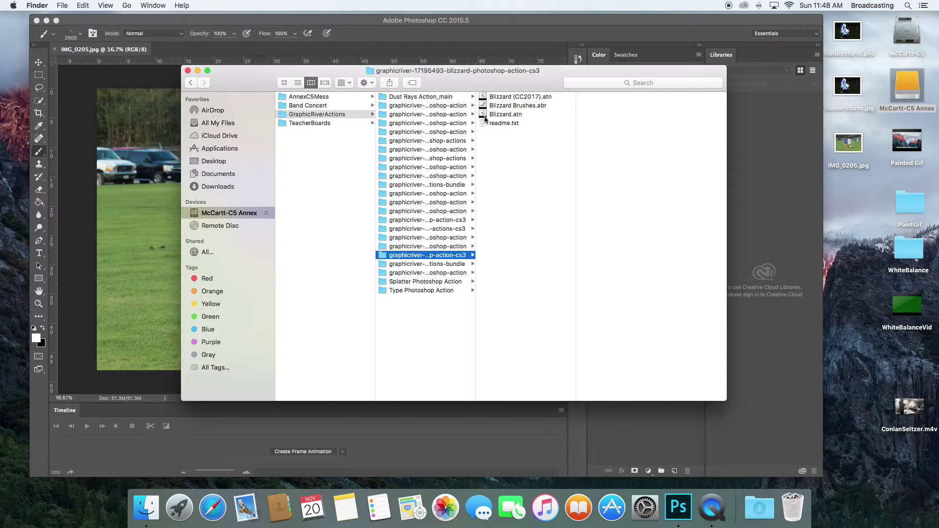
double_click(510, 115)
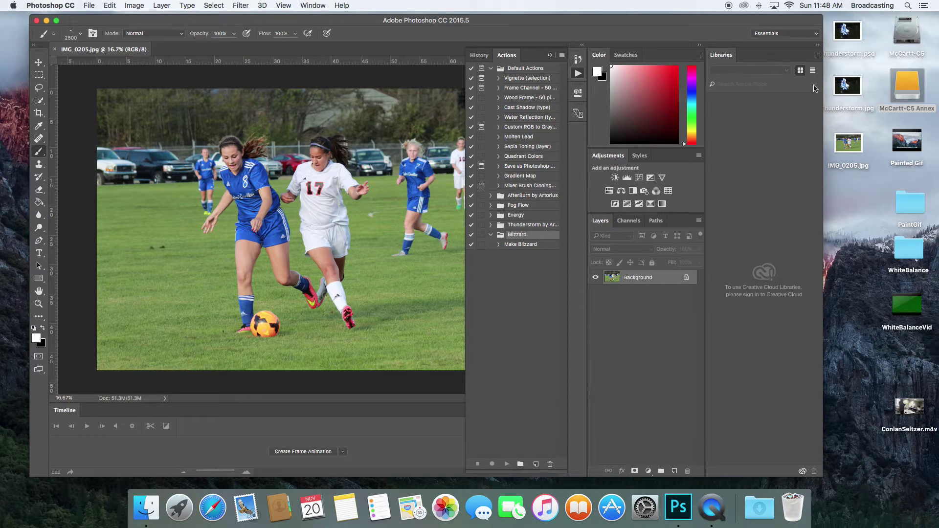
- Uncover the Finder window behind Photoshop and load Blizzard Brushes.abr from the blizzard package
click(907, 81)
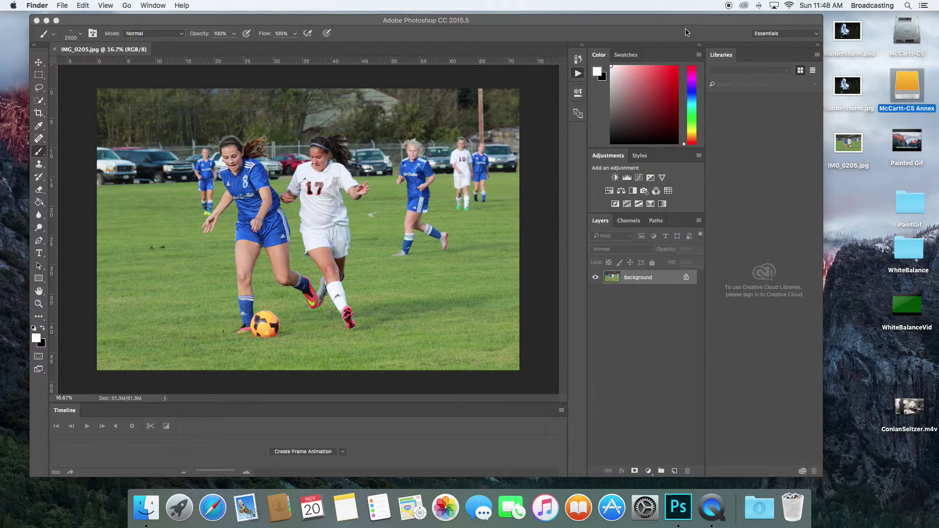
click(646, 17)
drag(642, 23, 632, 206)
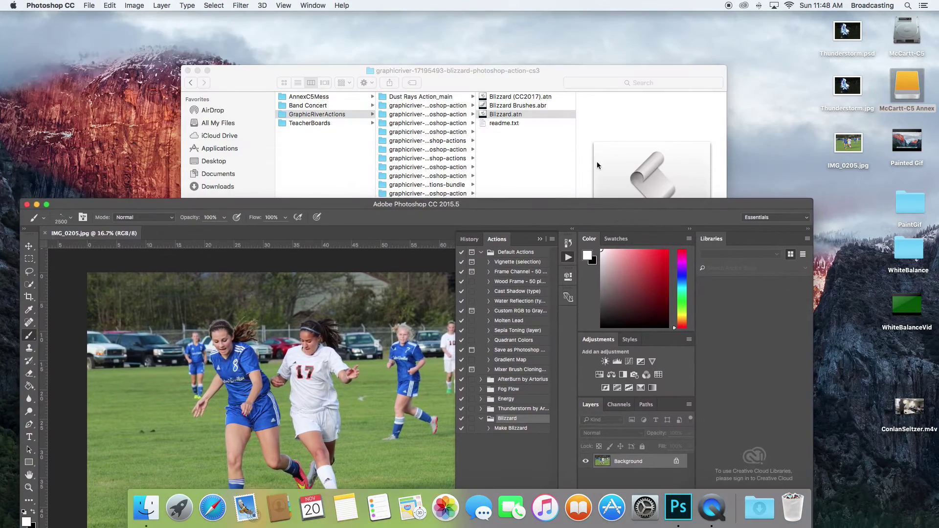
click(542, 86)
double_click(516, 107)
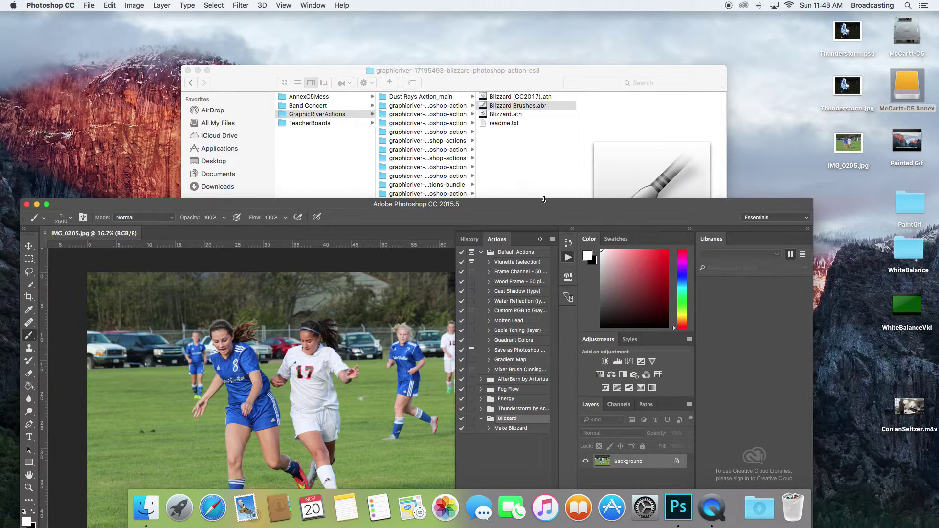
- Preview readme.txt in the blizzard package and read the action's instructions on picture size and layer naming
drag(544, 204, 563, 15)
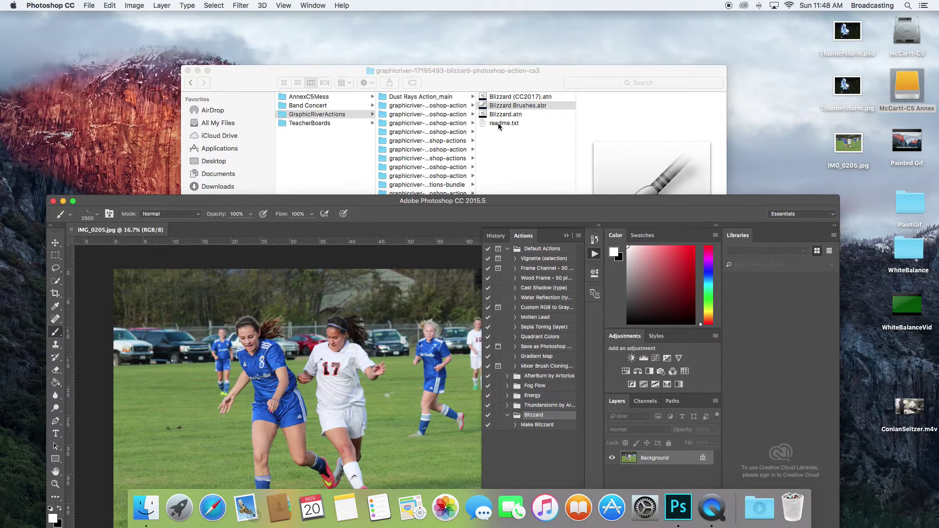
click(498, 123)
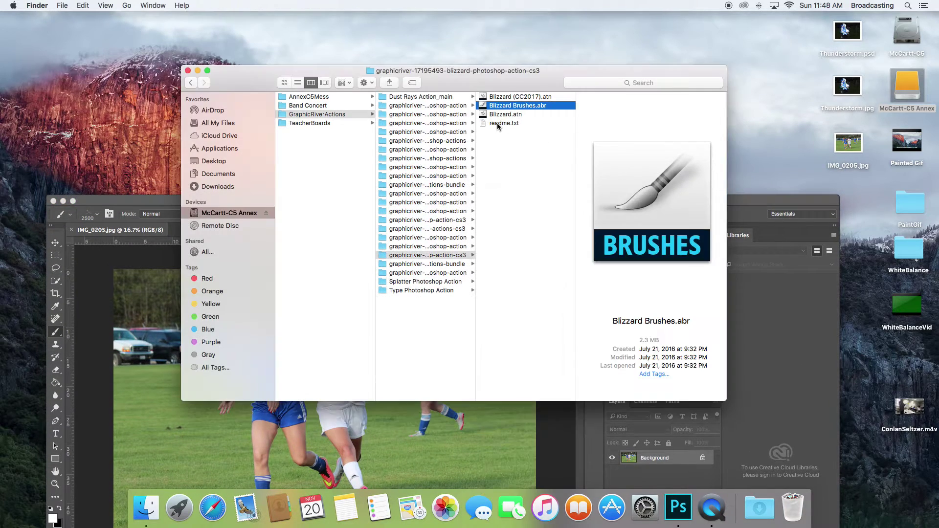
click(498, 123)
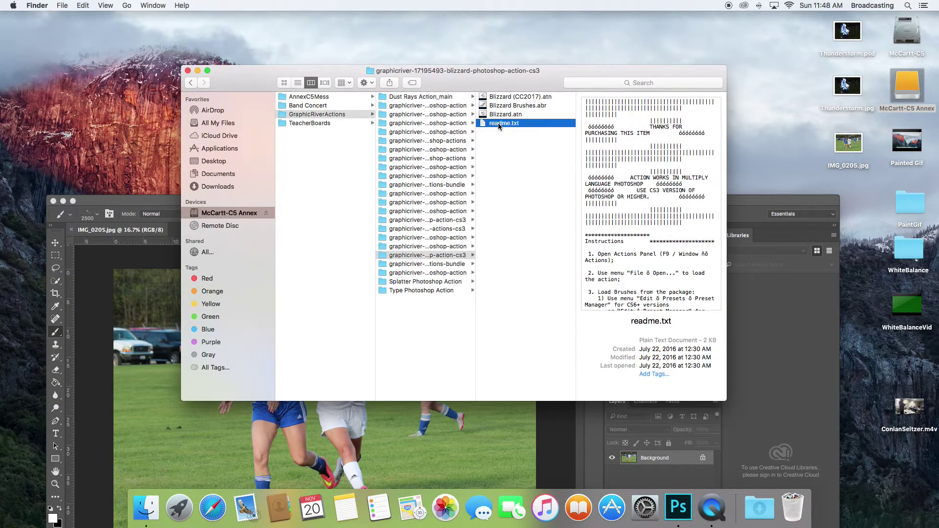
key(space)
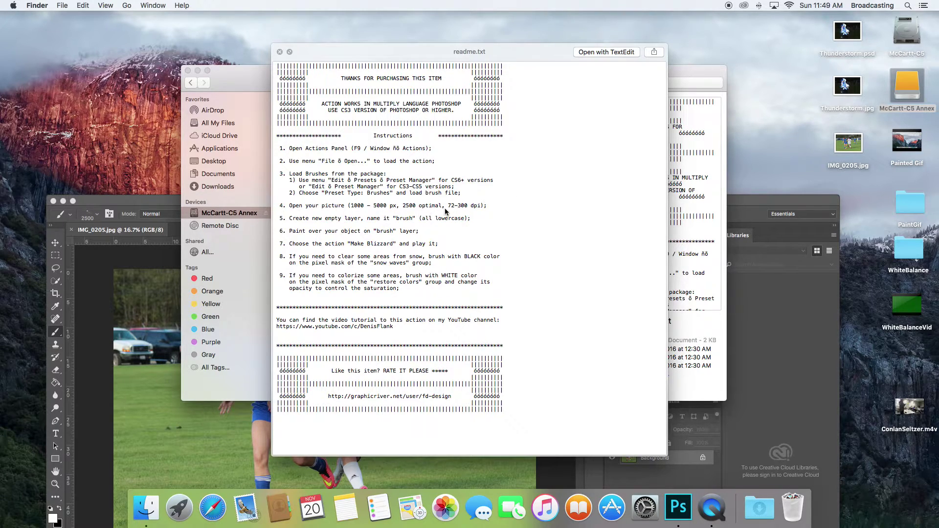
- Return to Photoshop and resize IMG_0205.jpg to a width of 2500 pixels with proportions kept
click(153, 202)
drag(163, 205, 156, 22)
click(136, 5)
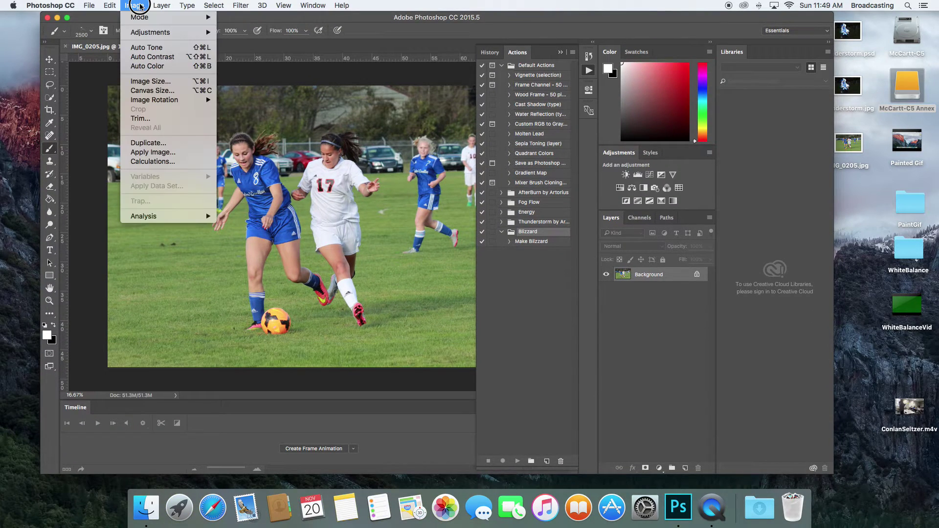
click(149, 80)
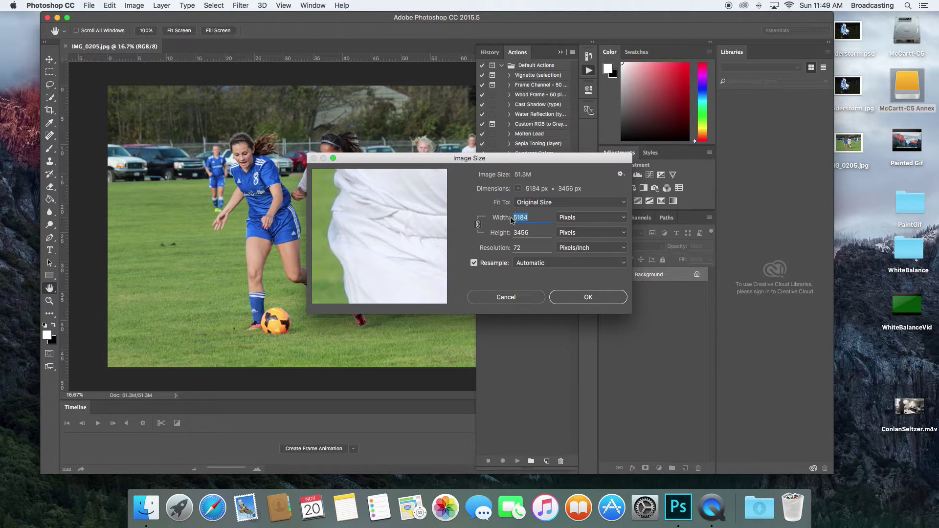
text(2500)
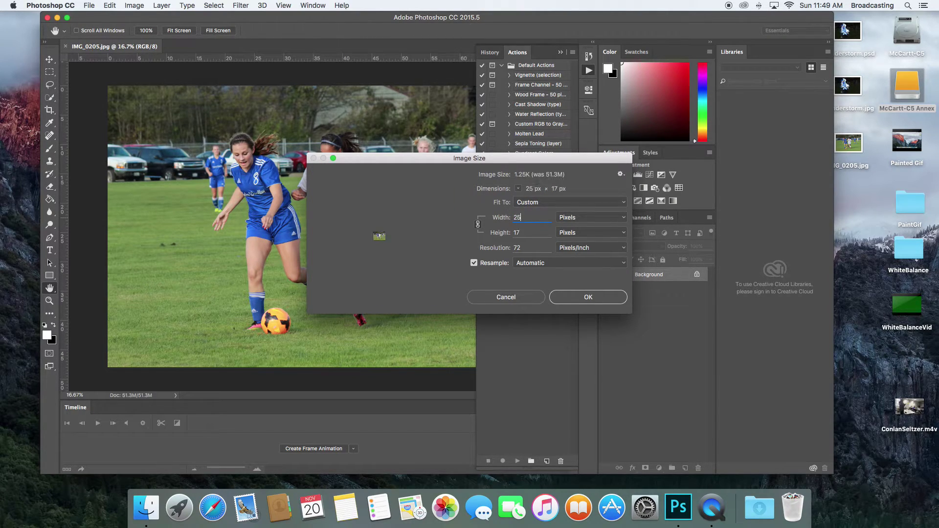
click(570, 300)
- Fit the resized photo to the available screen space and collapse the list of actions covering it
key(b)
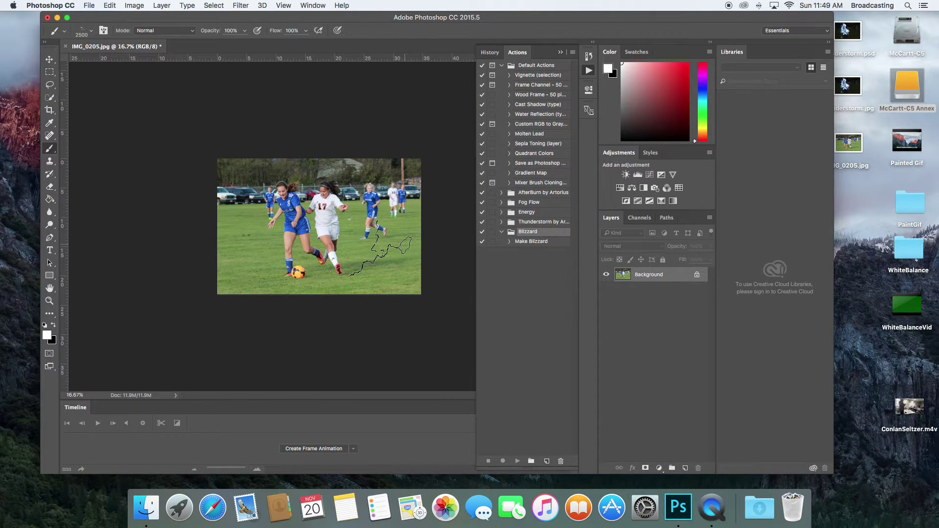
click(283, 6)
click(301, 98)
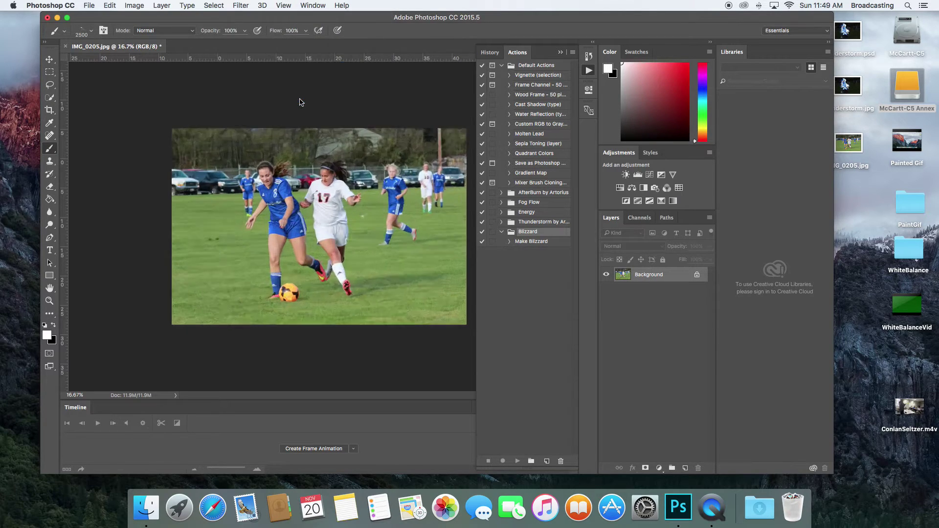
click(561, 52)
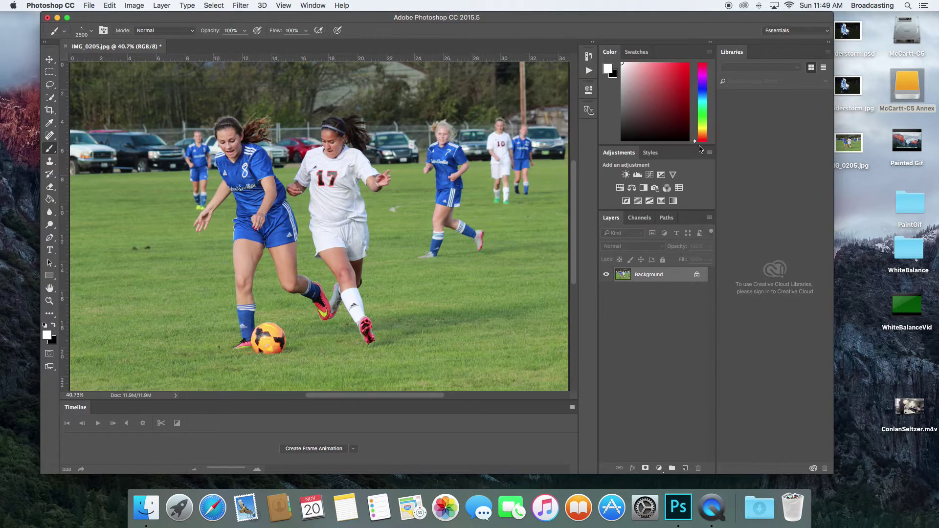
- Uncover the readme preview behind Photoshop, reread the layer naming and painting instructions, and return to the photo
drag(764, 22, 775, 154)
click(532, 47)
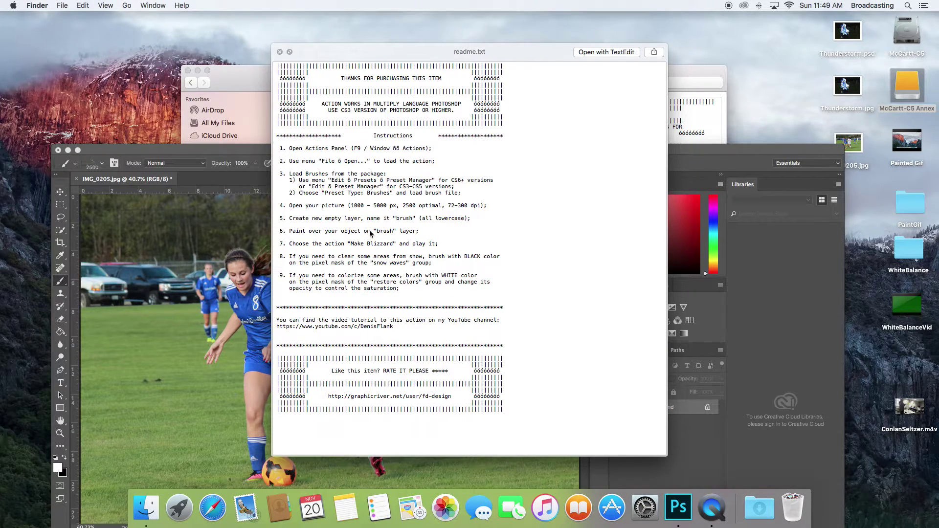
click(247, 155)
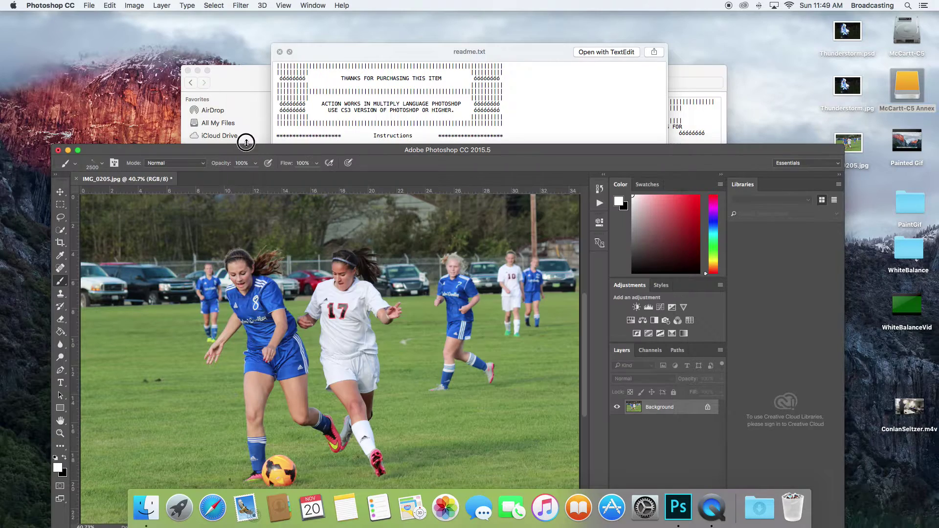
drag(253, 149, 225, 20)
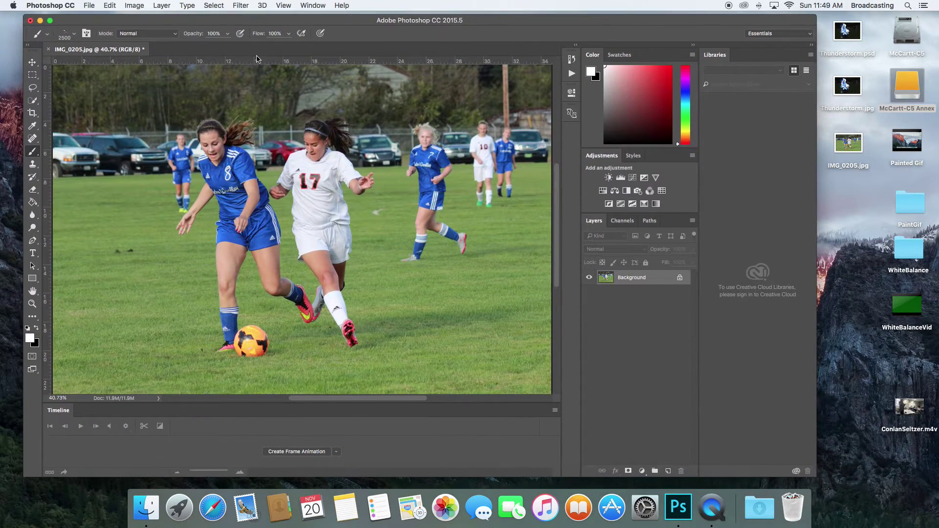
- Create a new empty layer named "brush" above the Background
click(137, 6)
mouse_move(166, 17)
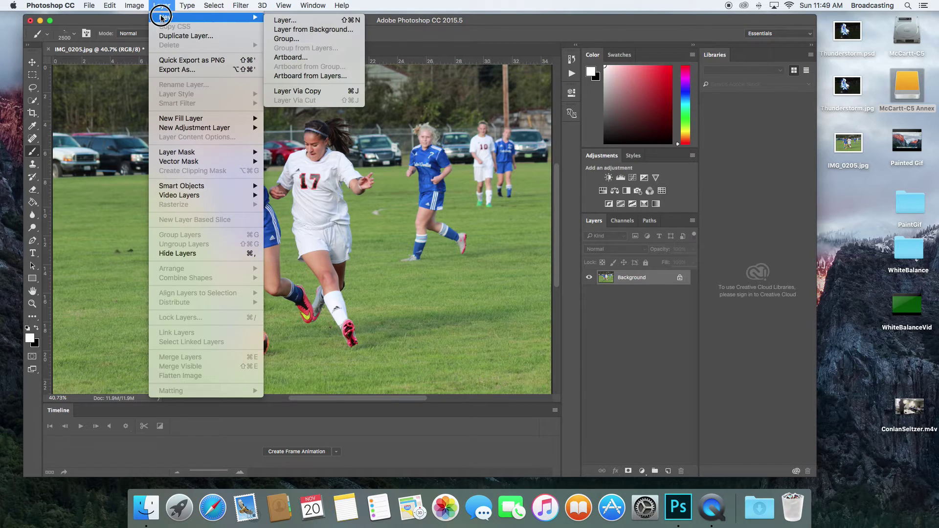
click(284, 21)
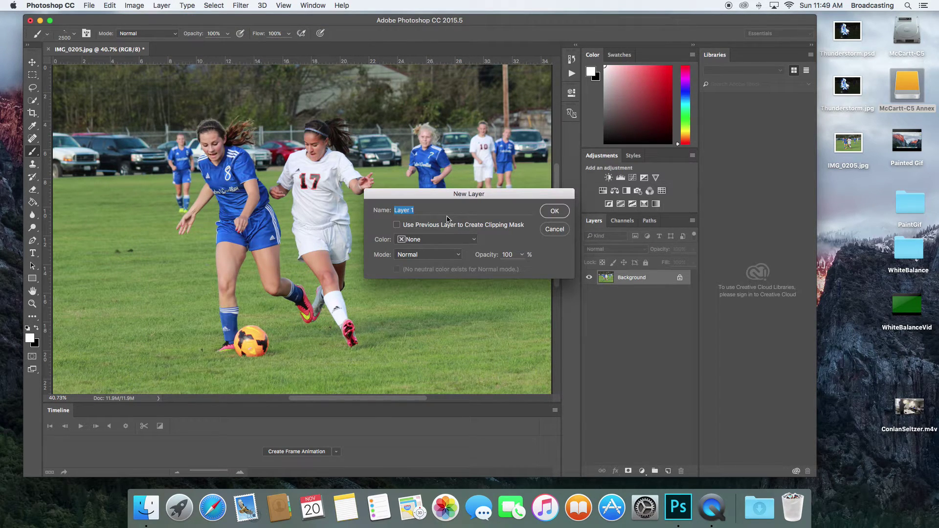
text(bru)
click(548, 215)
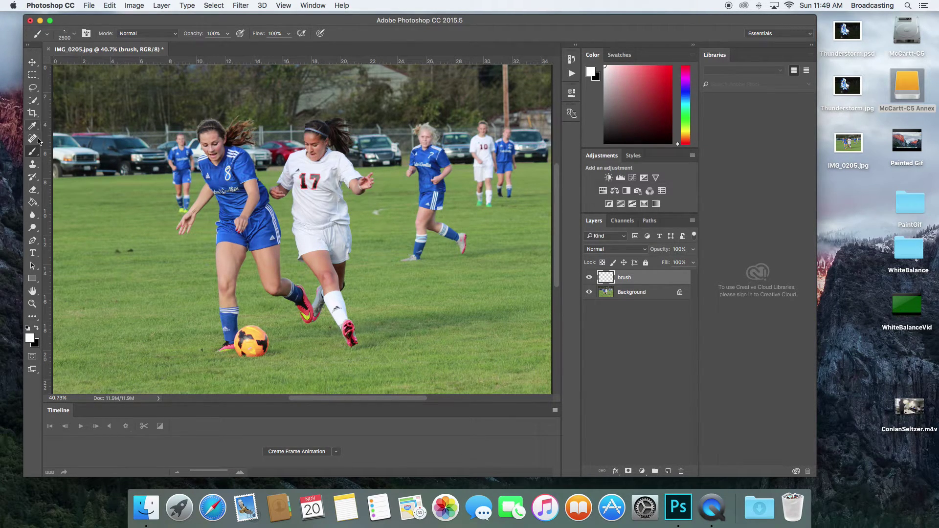
- Choose a hard round brush, set its size to 121 px, and paint white over the head, torso and thighs of blue player 8
click(75, 34)
click(59, 106)
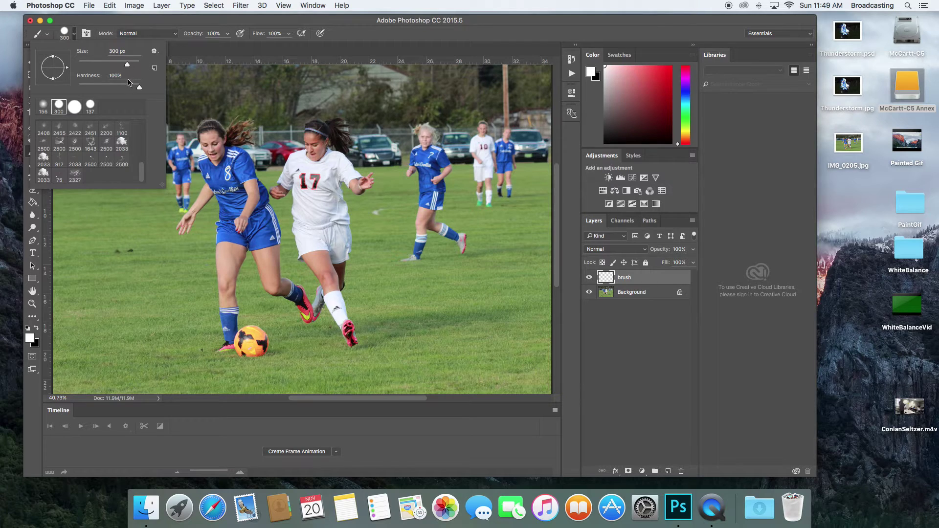
drag(127, 68, 112, 68)
click(230, 22)
mouse_move(210, 131)
mouse_down()
mouse_move(214, 158)
mouse_move(225, 145)
mouse_move(241, 172)
mouse_move(234, 161)
mouse_move(261, 218)
mouse_move(271, 284)
mouse_move(229, 272)
mouse_move(227, 193)
mouse_move(210, 165)
mouse_move(257, 235)
mouse_move(235, 256)
mouse_up()
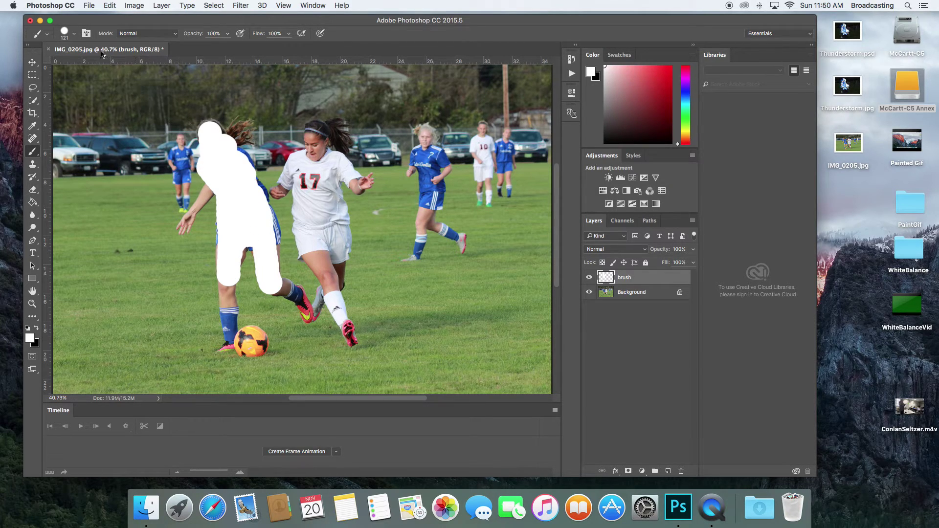
- Reduce the brush size to 54 px and paint over the blue player's hair, arm, lower legs, feet and the ball
click(75, 34)
drag(107, 64, 93, 64)
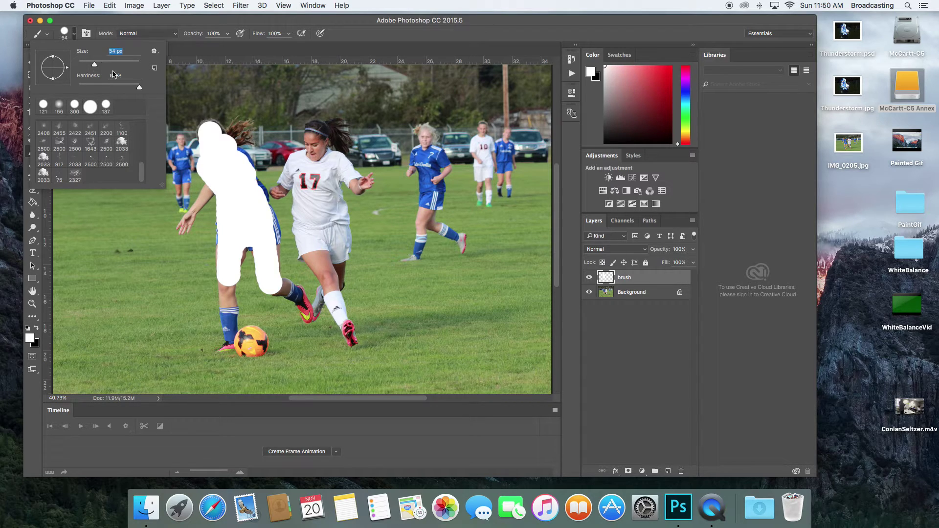
click(277, 281)
drag(288, 286, 304, 317)
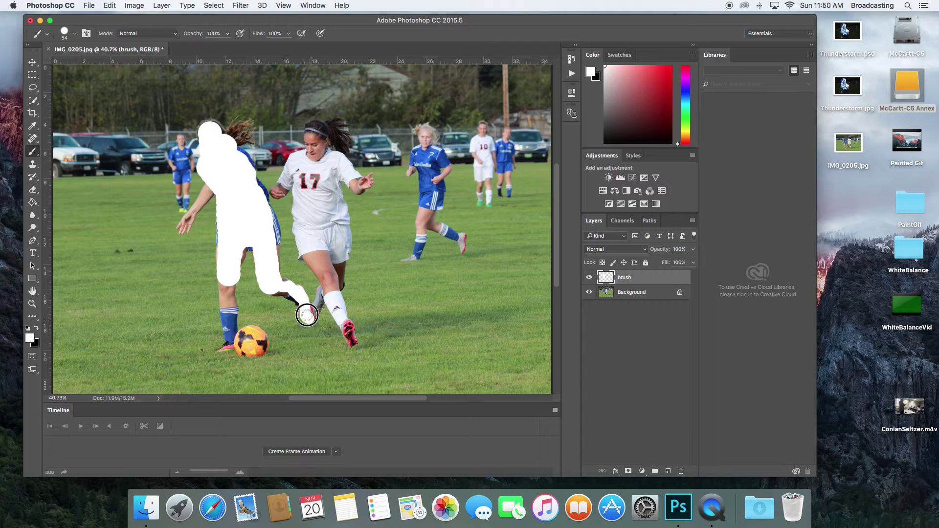
mouse_move(284, 284)
mouse_down()
mouse_move(270, 216)
mouse_move(231, 129)
mouse_move(242, 137)
mouse_move(251, 128)
mouse_move(240, 142)
mouse_up()
mouse_move(210, 190)
mouse_down()
mouse_move(182, 231)
mouse_move(209, 195)
mouse_up()
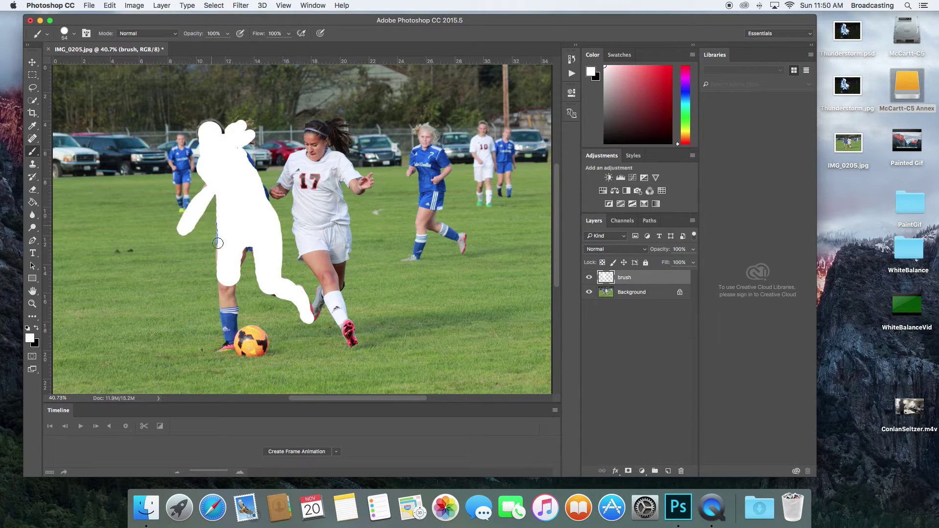
mouse_move(226, 285)
mouse_down()
mouse_move(231, 339)
mouse_move(222, 352)
mouse_move(248, 334)
mouse_move(259, 339)
mouse_move(253, 349)
mouse_move(245, 343)
mouse_move(249, 334)
mouse_move(258, 349)
mouse_move(245, 346)
mouse_move(254, 332)
mouse_move(263, 343)
mouse_move(254, 353)
mouse_move(240, 337)
mouse_move(250, 332)
mouse_move(232, 321)
mouse_move(248, 246)
mouse_up()
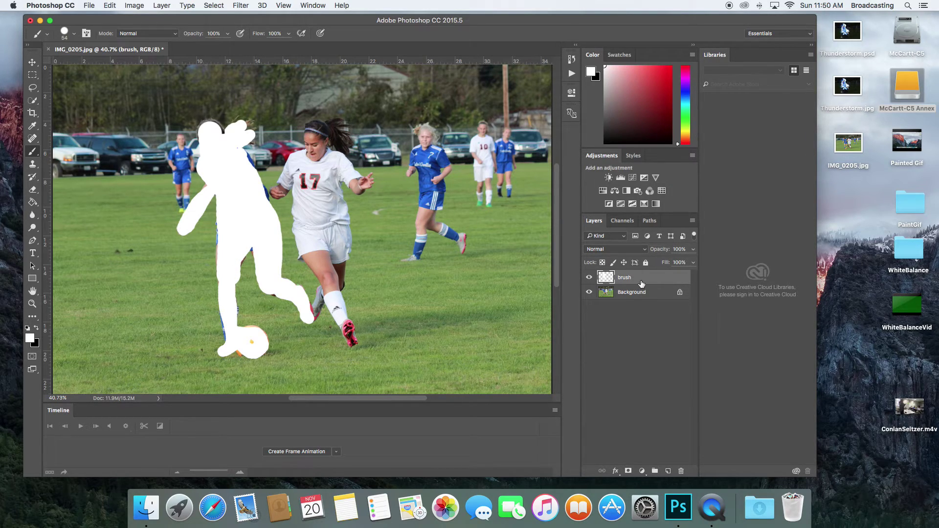
- Show the actions again and play the Make Blizzard action from the Blizzard set on the painted photo
click(313, 6)
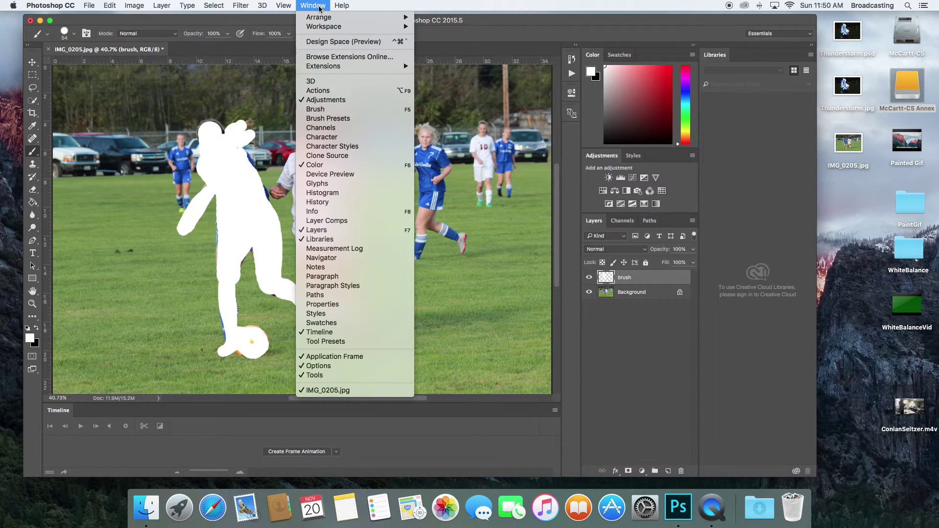
click(322, 90)
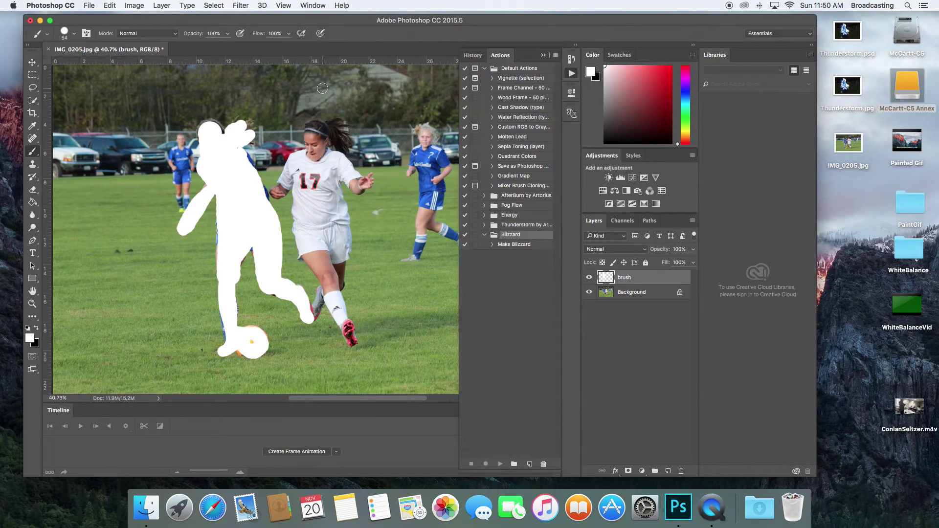
click(484, 235)
click(484, 235)
click(510, 245)
click(493, 245)
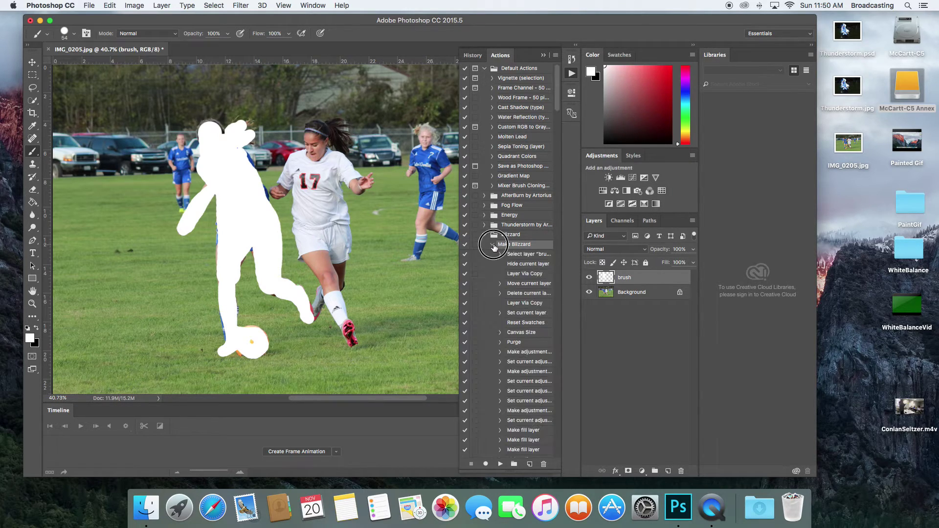
click(500, 464)
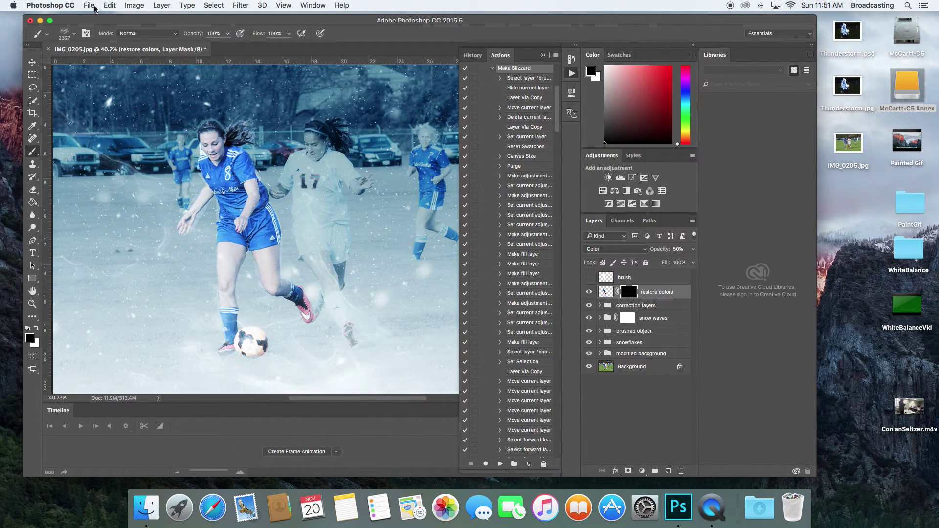
- Save the blizzard result to the Desktop in Photoshop format as blizzard.psd with its layers
click(93, 6)
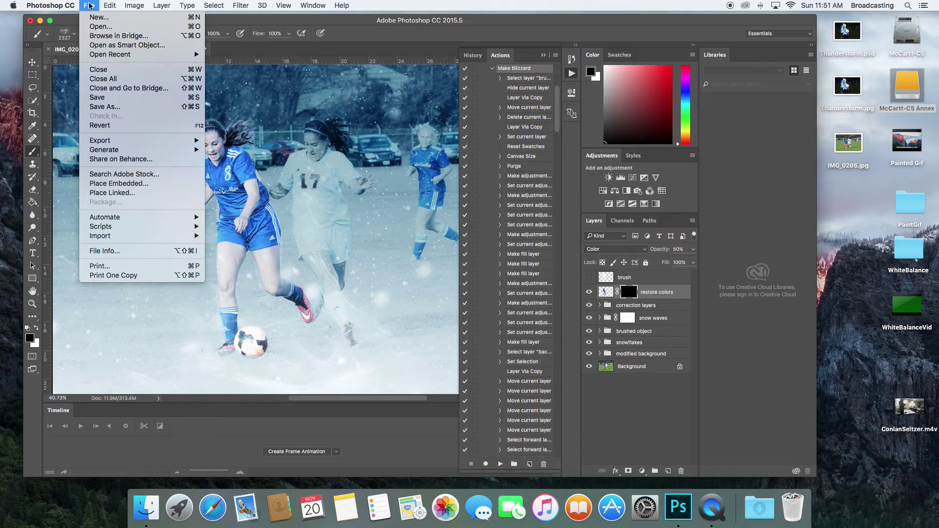
click(104, 106)
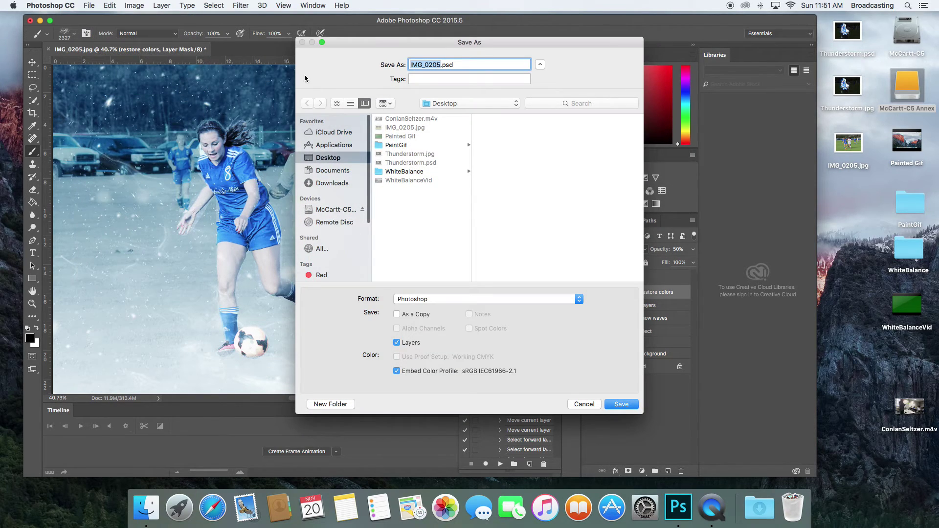
text(blizzard)
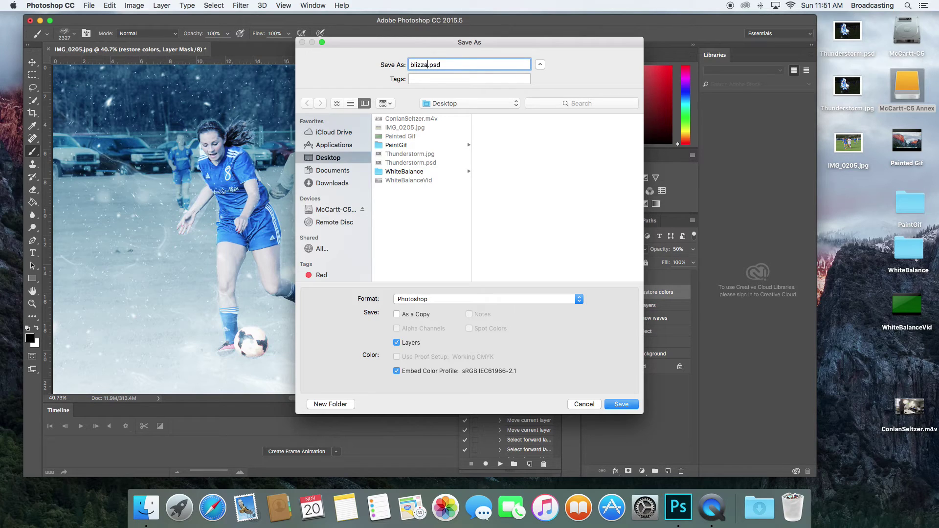
click(618, 405)
click(591, 208)
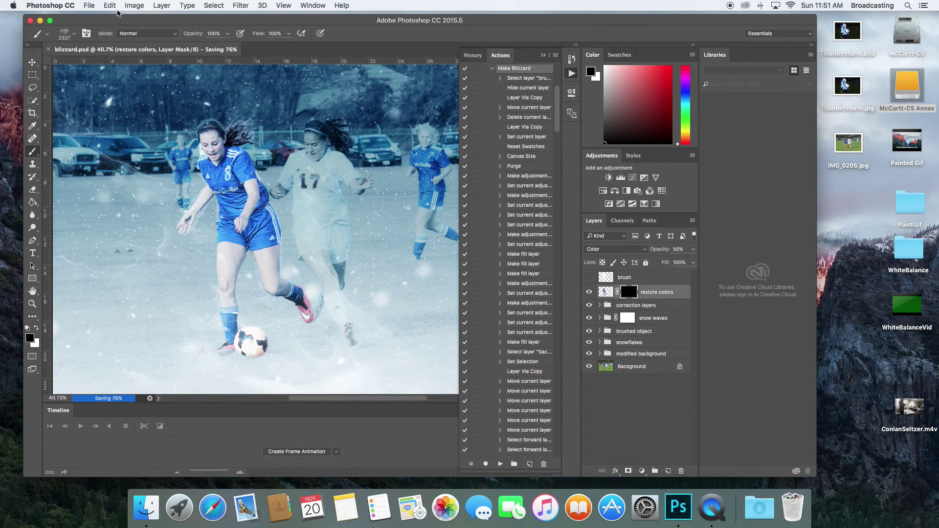
- Save a JPEG version named blizzard.jpg to the Desktop at Maximum quality 12 with Baseline ("Standard") format
click(89, 5)
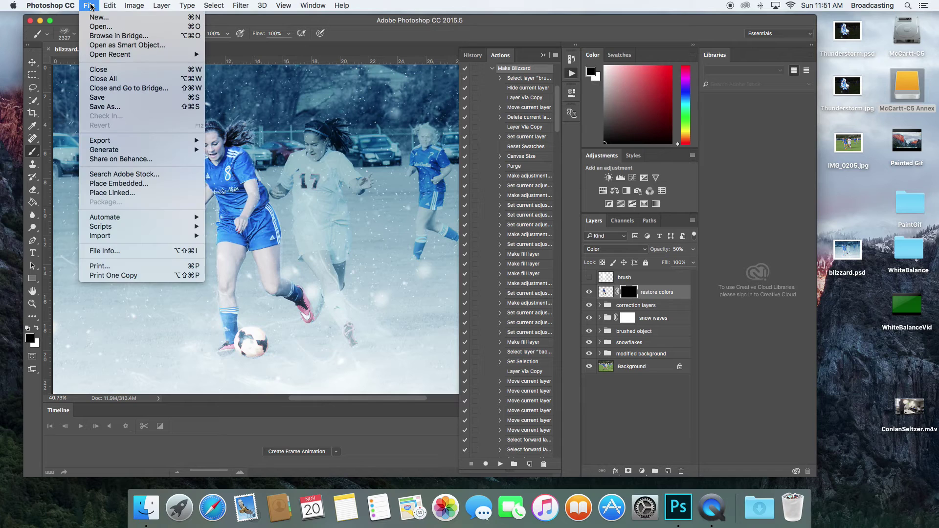
click(87, 7)
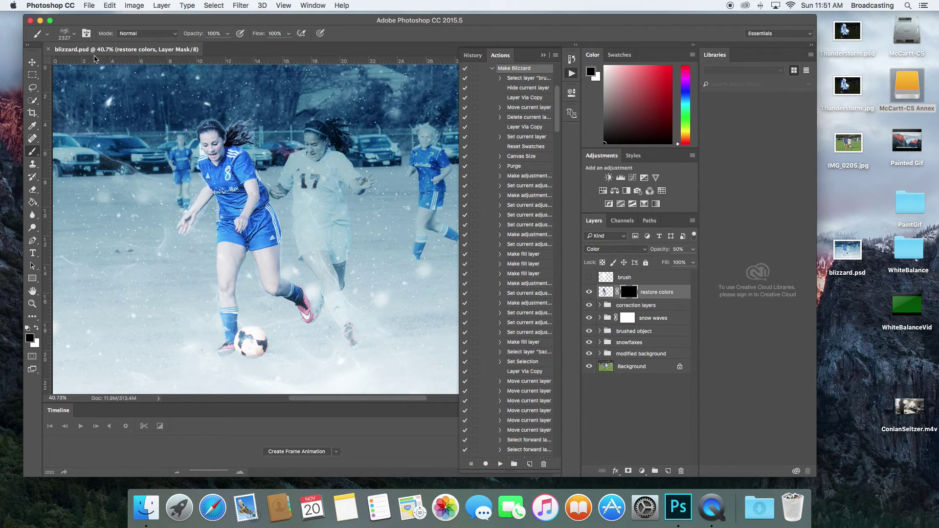
click(91, 7)
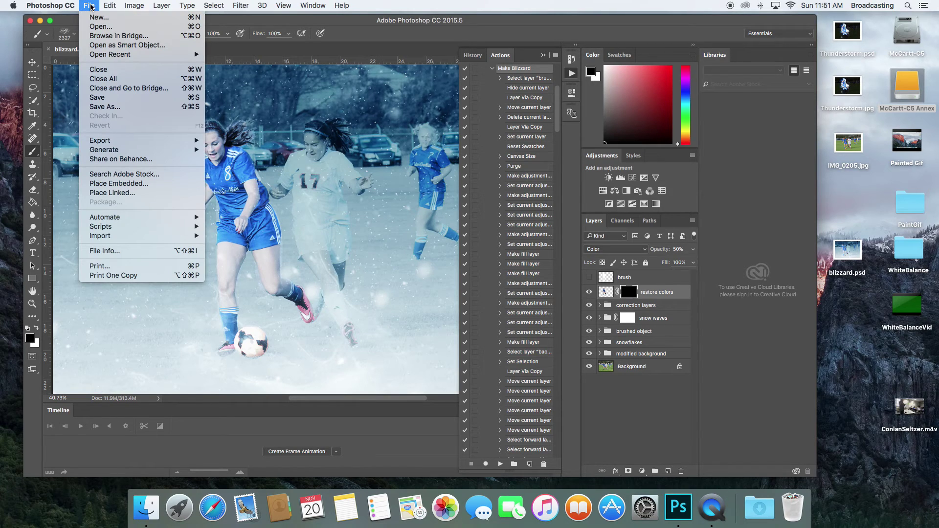
click(103, 107)
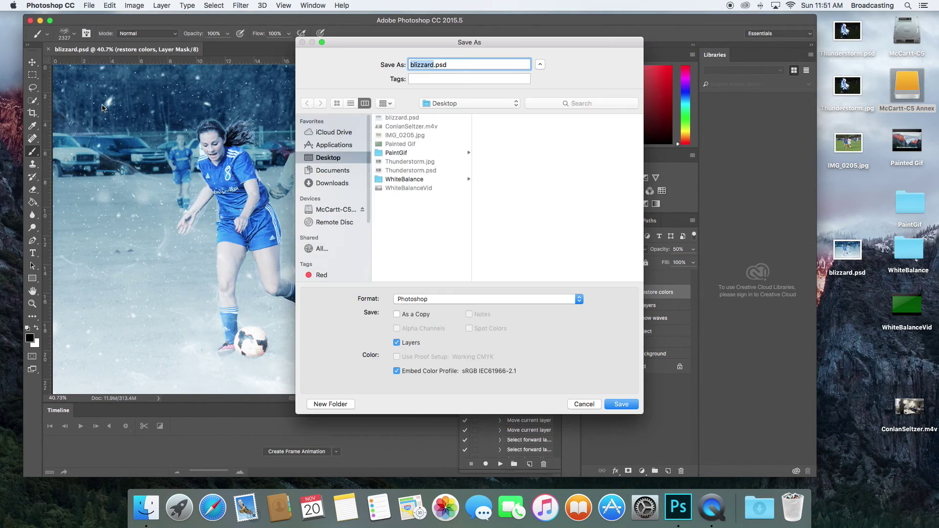
click(467, 300)
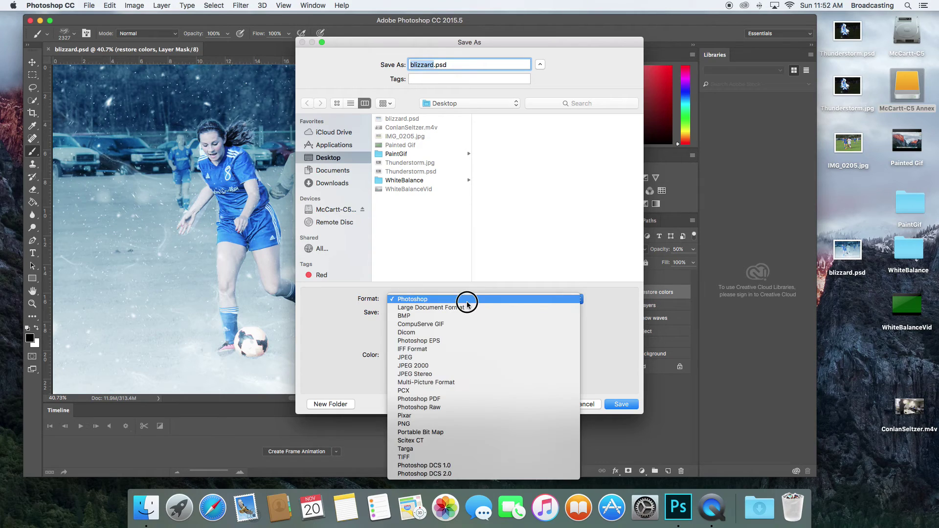
click(468, 358)
click(619, 404)
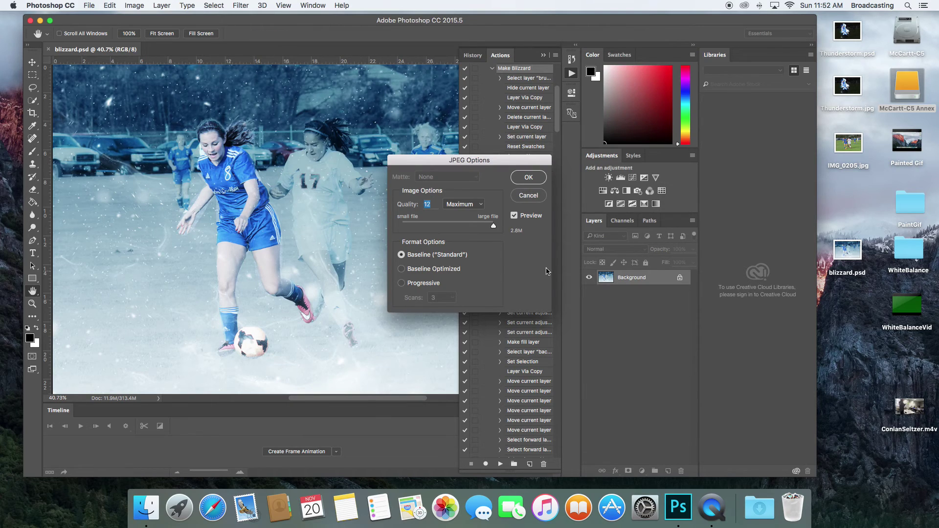
drag(492, 226, 511, 227)
click(528, 179)
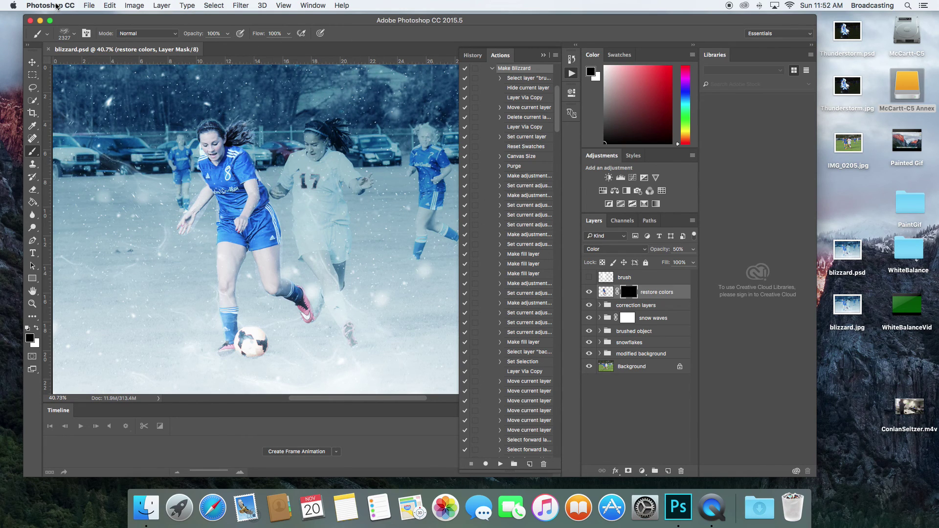
- Quit Photoshop
click(56, 5)
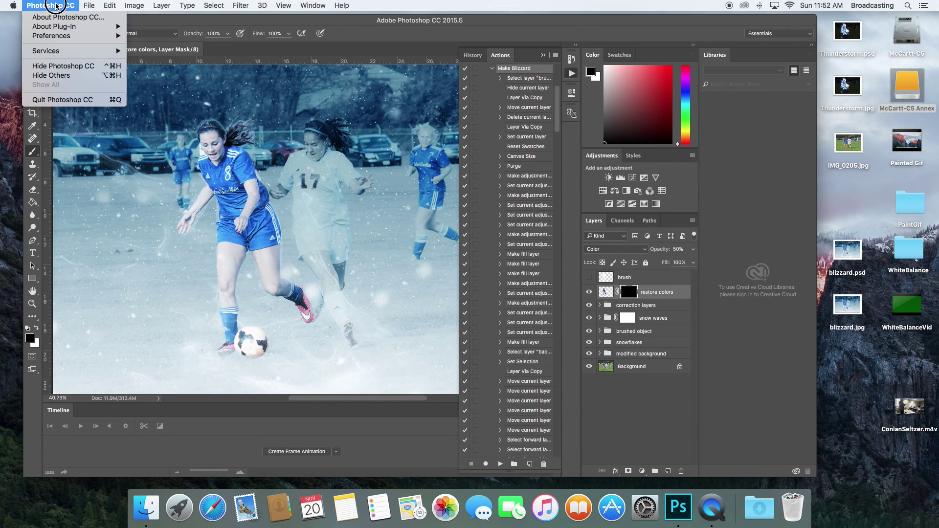
click(74, 103)
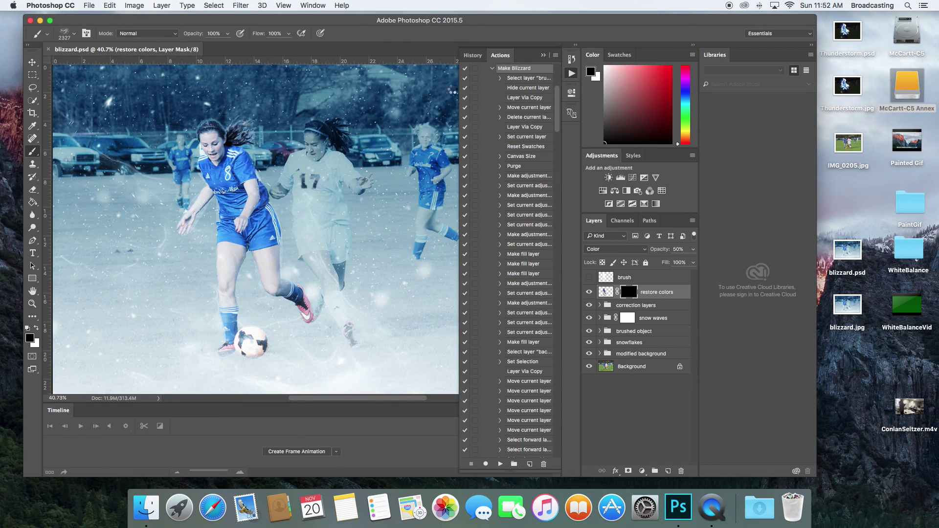